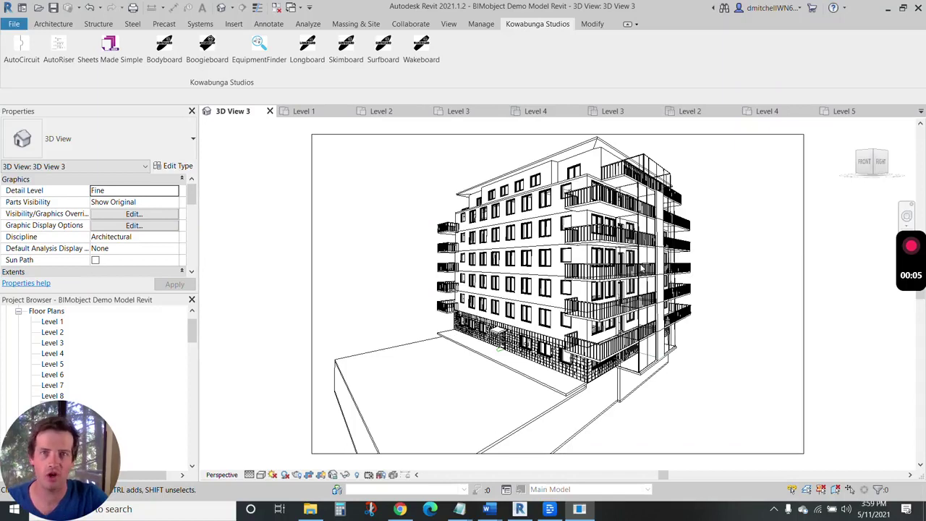
Step: Open the Level 1 floor plan and run Surfboard, which fails with an external command error
{"action": "left_click", "coordinate": [304, 112]}
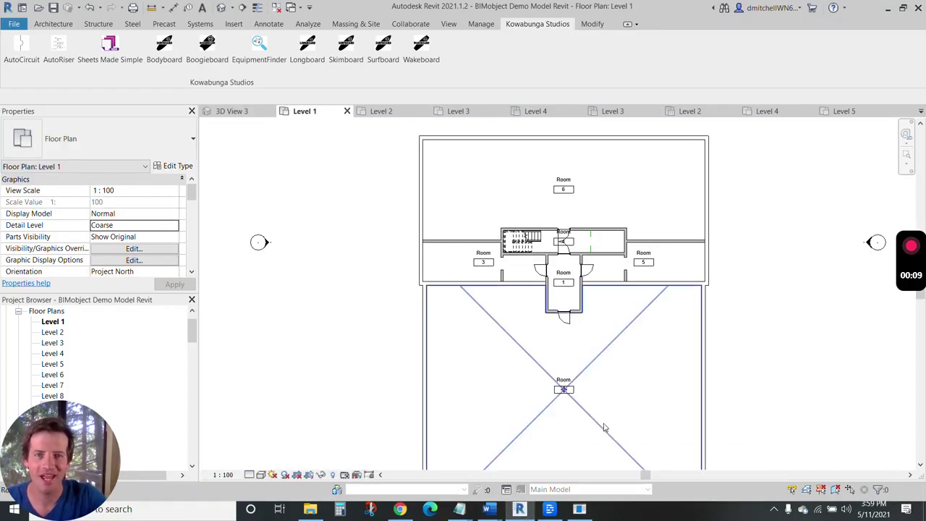
{"action": "left_click", "coordinate": [376, 58]}
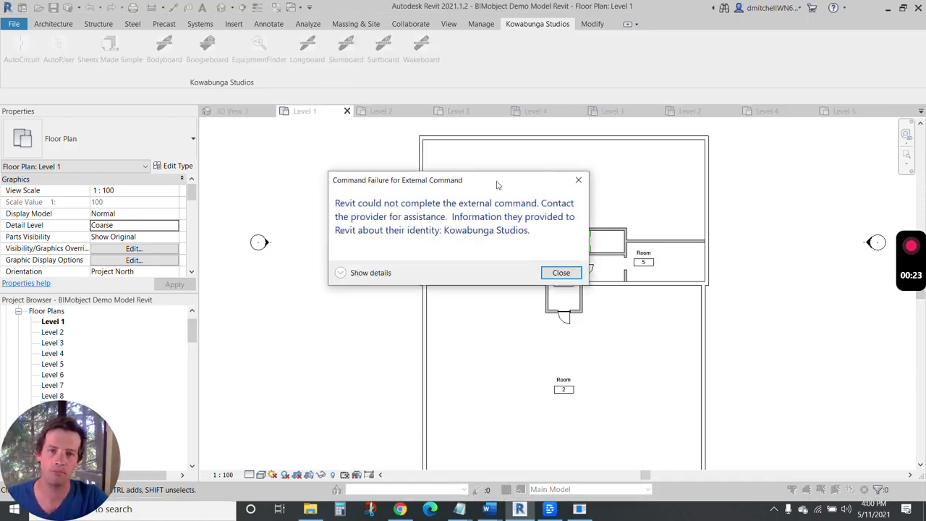
Step: Dismiss the error and load Surfboard's default receptacle settings
{"action": "left_click", "coordinate": [556, 271]}
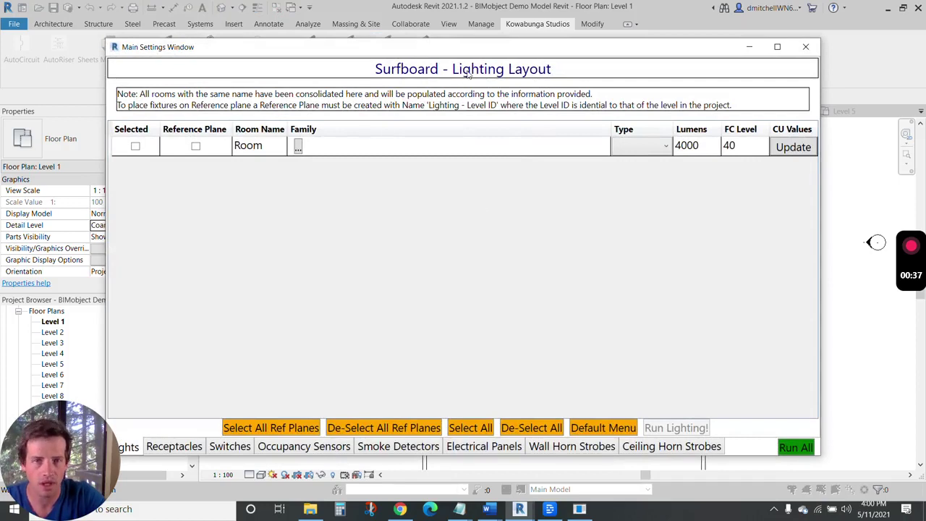
{"action": "left_click_drag", "start_coordinate": [475, 58], "coordinate": [497, 56]}
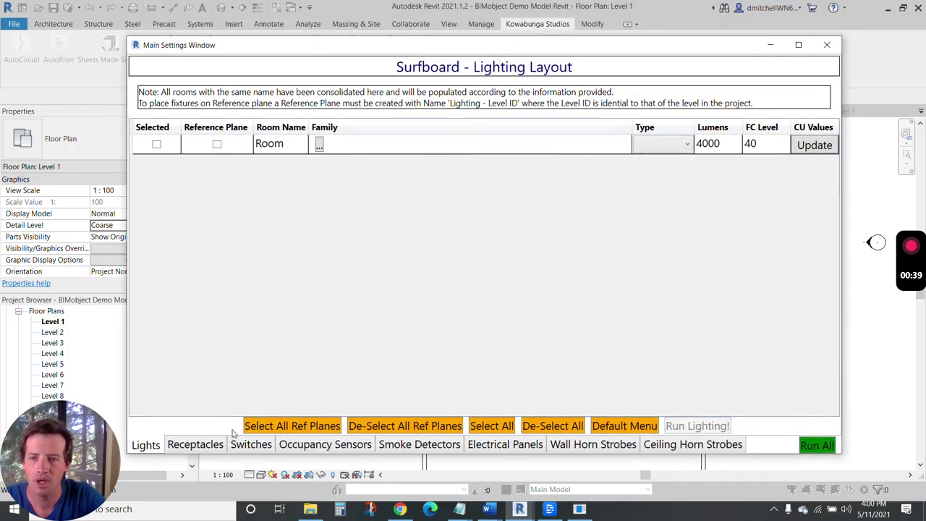
{"action": "left_click", "coordinate": [207, 450]}
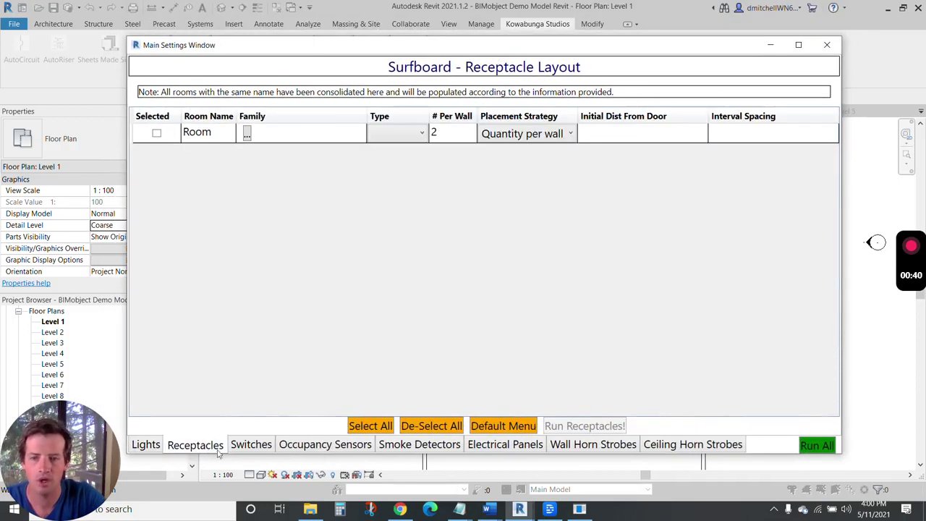
{"action": "left_click", "coordinate": [251, 139]}
{"action": "left_click", "coordinate": [502, 424]}
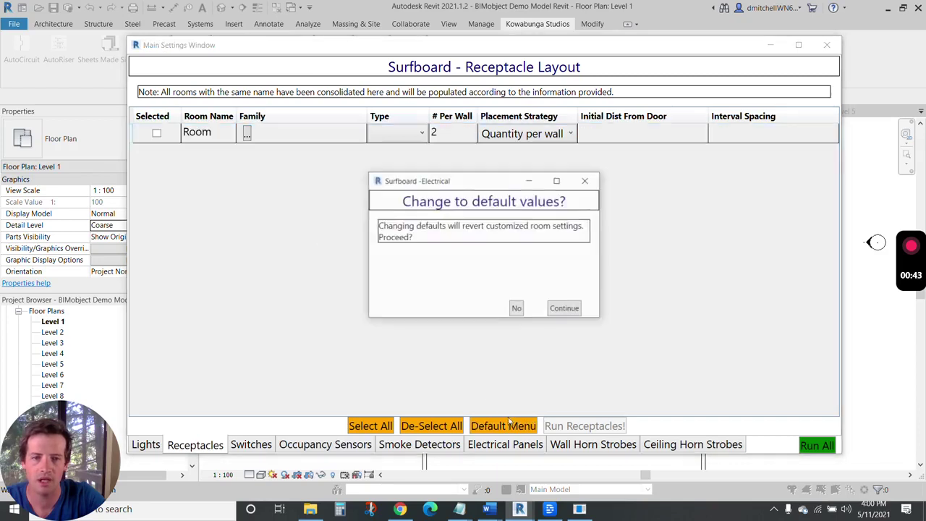
{"action": "left_click", "coordinate": [566, 312]}
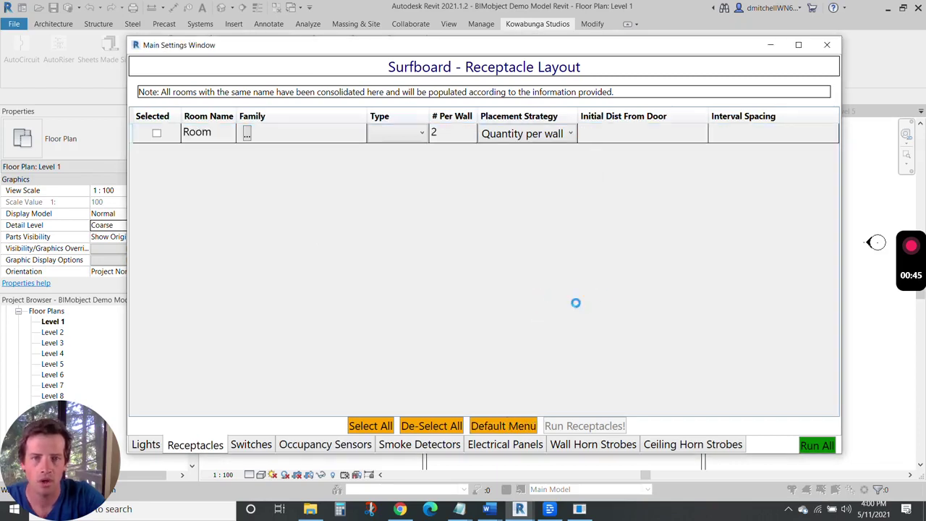
Step: Keep Duplex Receptaclev21 Standard type at 2 per wall, accept, and mark the Room row
{"action": "left_click", "coordinate": [492, 249]}
{"action": "left_click", "coordinate": [528, 276]}
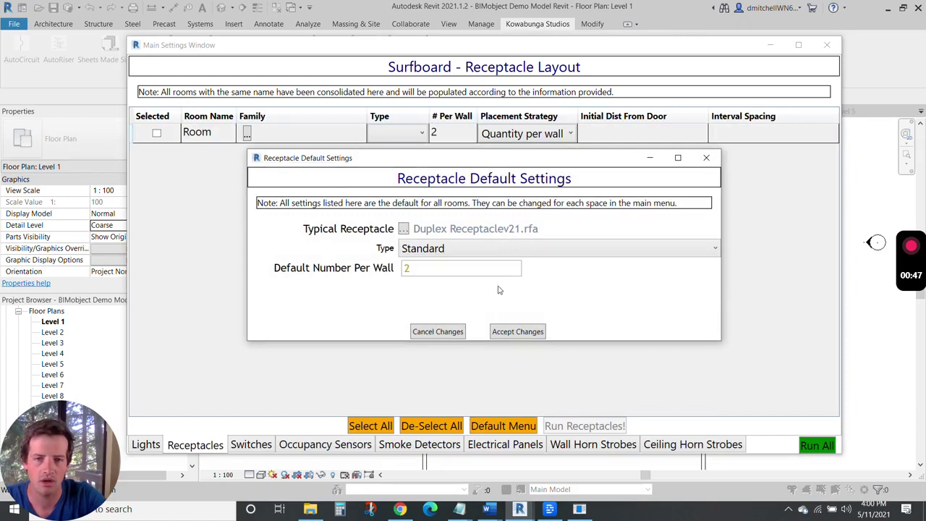
{"action": "left_click", "coordinate": [518, 331]}
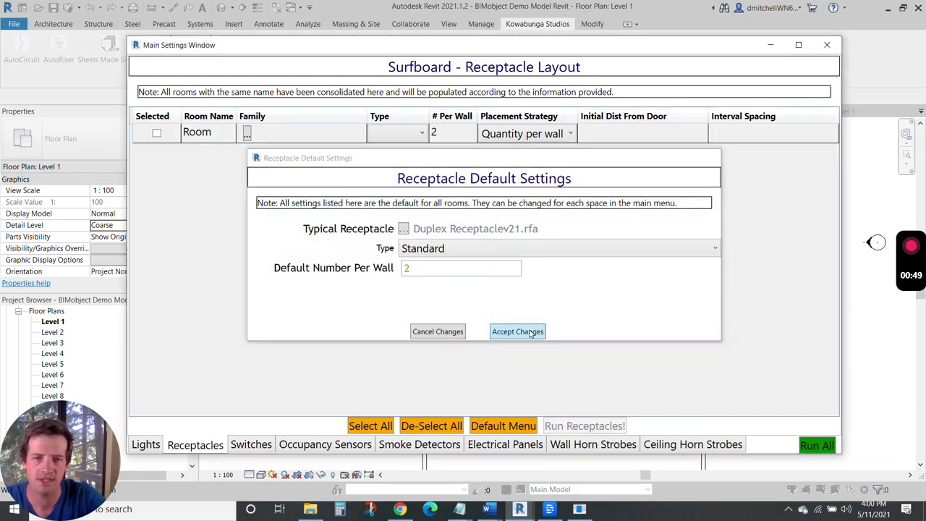
{"action": "left_click", "coordinate": [158, 134]}
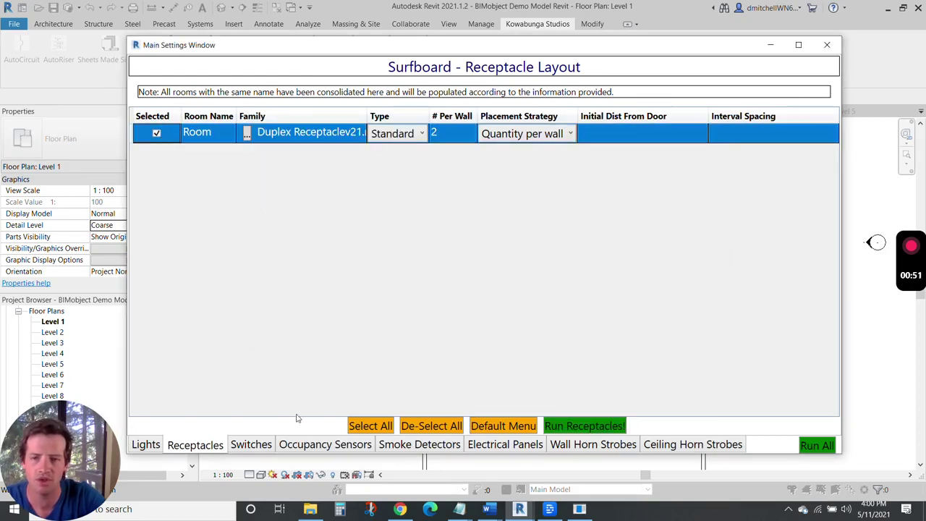
Step: Load Surfboard's default Lighting Switchesv21 settings and choose the Dimmer switch type
{"action": "left_click", "coordinate": [259, 442]}
{"action": "left_click", "coordinate": [487, 427]}
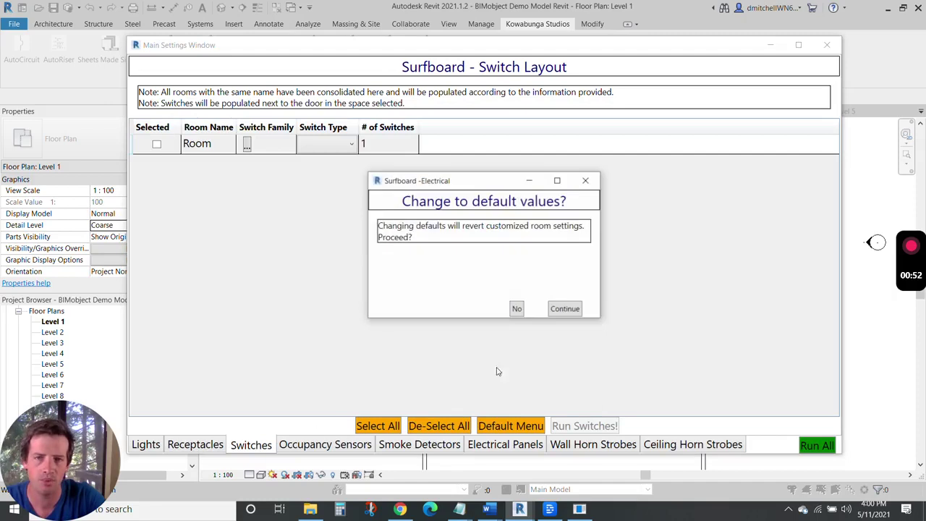
{"action": "left_click", "coordinate": [578, 312]}
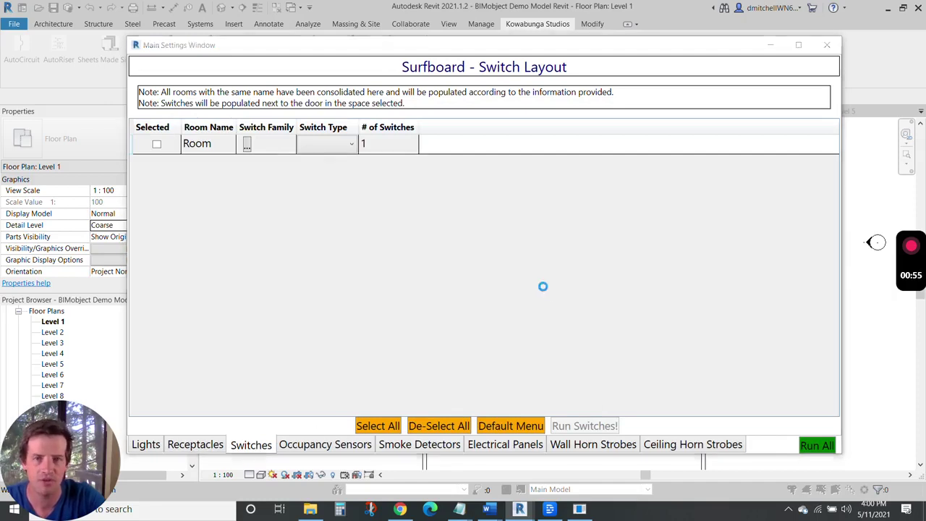
{"action": "left_click", "coordinate": [453, 249]}
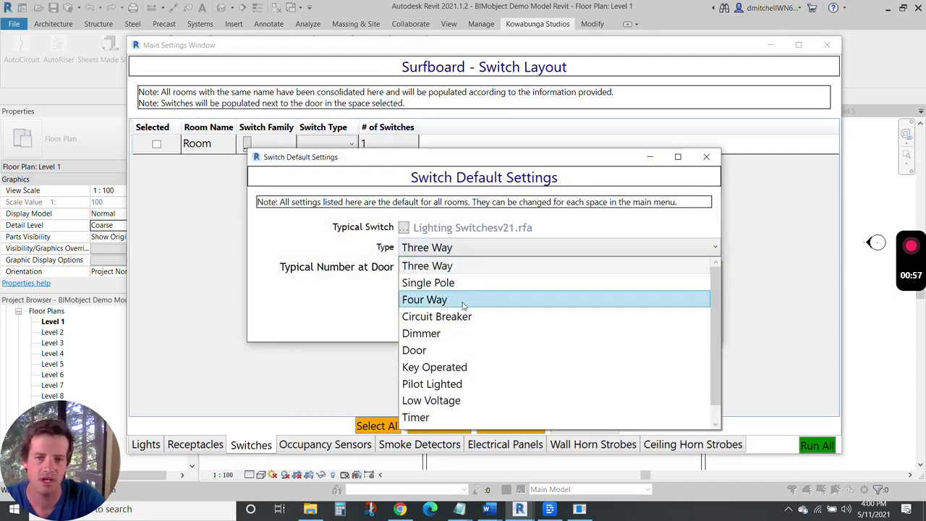
{"action": "left_click", "coordinate": [461, 331]}
Step: Accept the switch settings, select all rooms, and run placement of all devices
{"action": "left_click", "coordinate": [520, 333]}
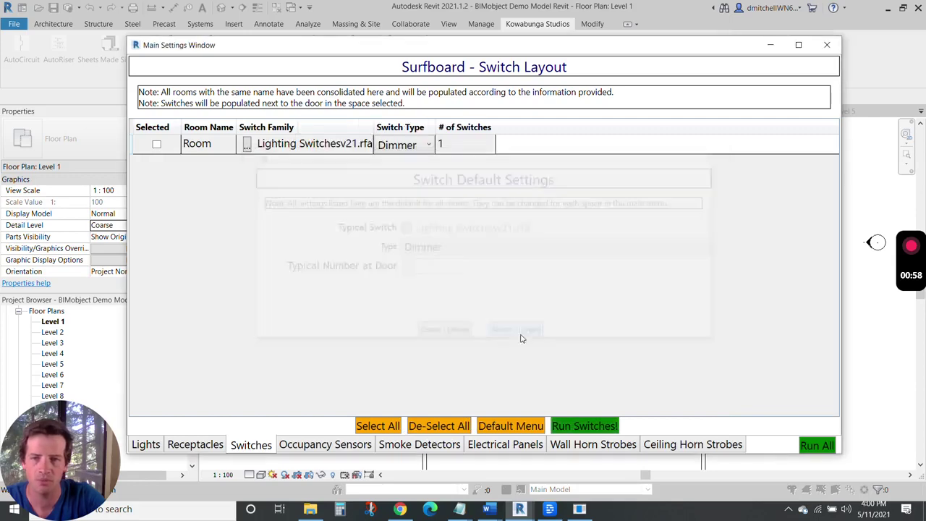
{"action": "left_click", "coordinate": [374, 426]}
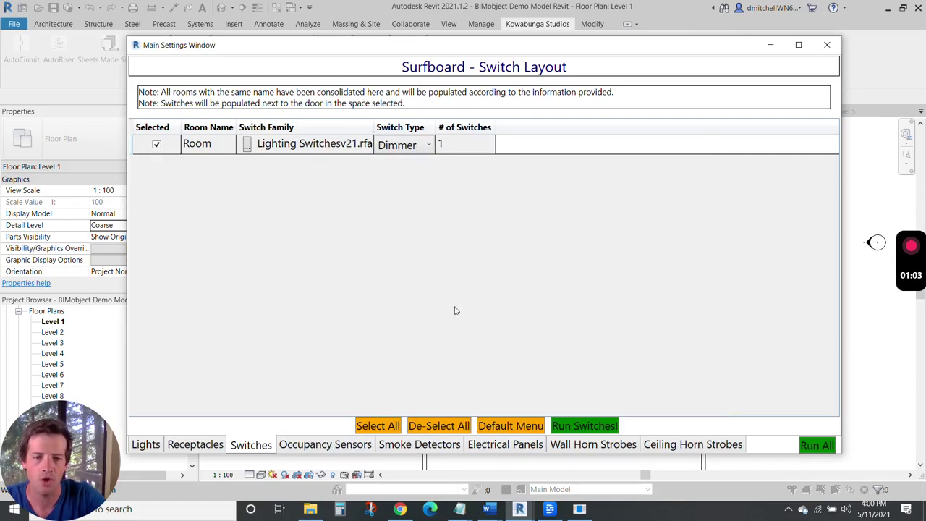
{"action": "left_click", "coordinate": [804, 445]}
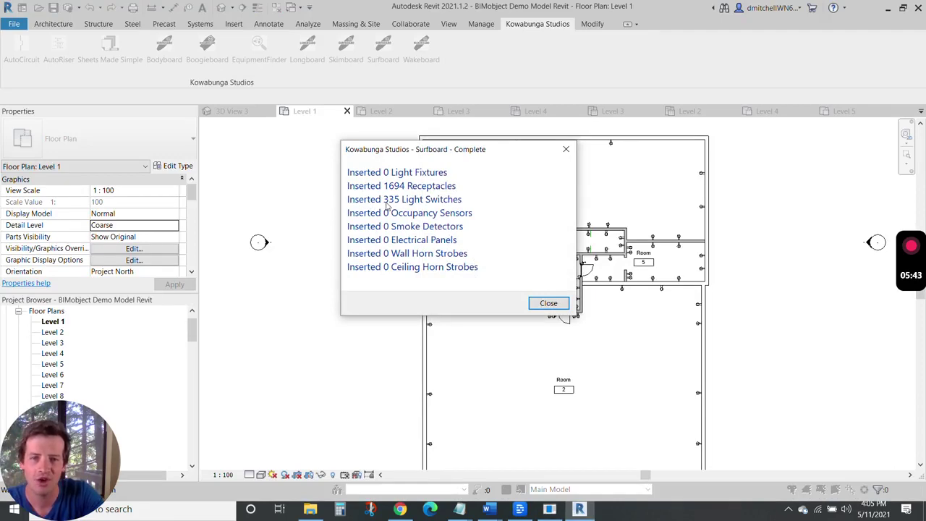
Step: Total the inserted devices with the calculator: 1694 + 335 = 2029
{"action": "left_click", "coordinate": [352, 511]}
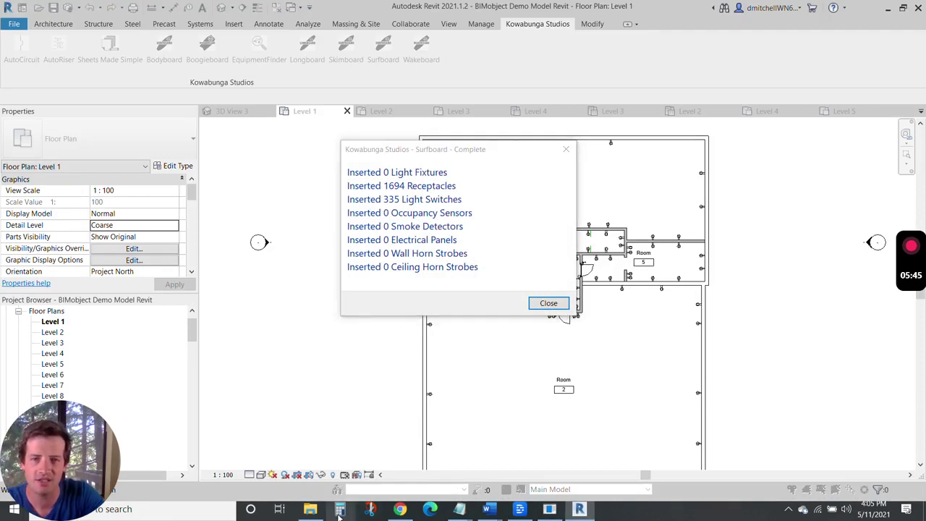
{"action": "type", "text": "1694 + "}
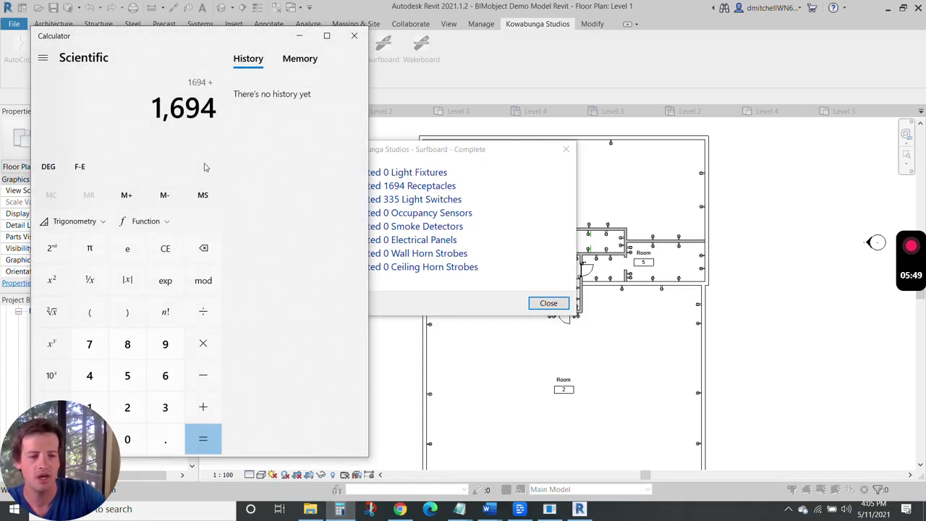
{"action": "type", "text": "335"}
{"action": "key", "text": "Return"}
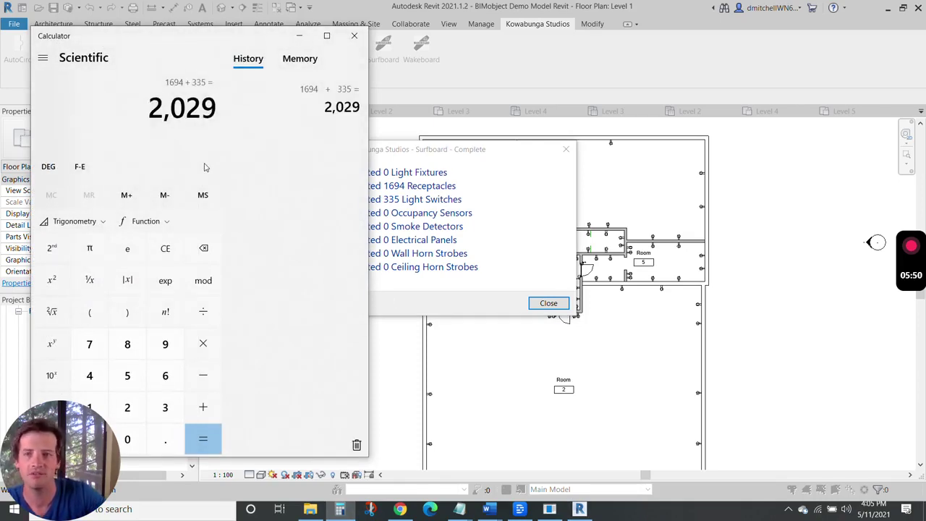
{"action": "left_click", "coordinate": [354, 38]}
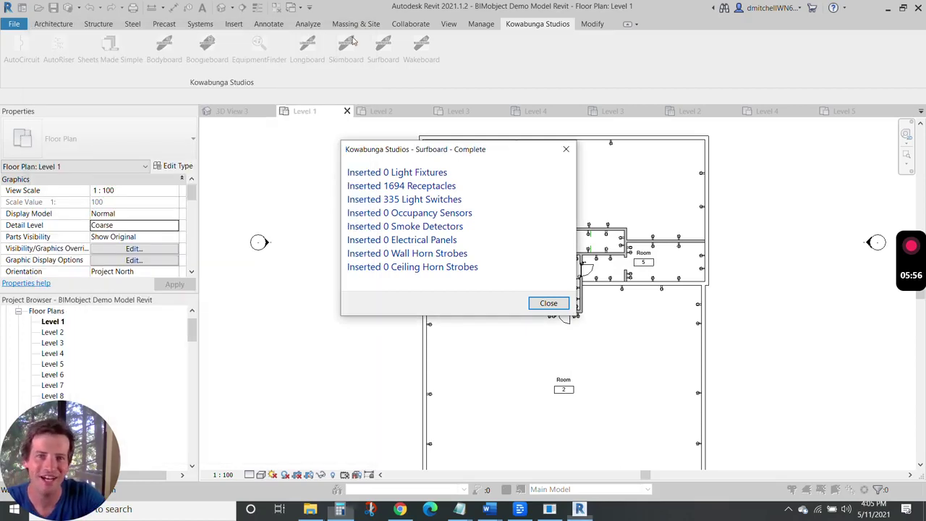
Step: Close the placement summary and missing-ceiling warning, then inspect Room 1 in the plan
{"action": "left_click", "coordinate": [560, 306]}
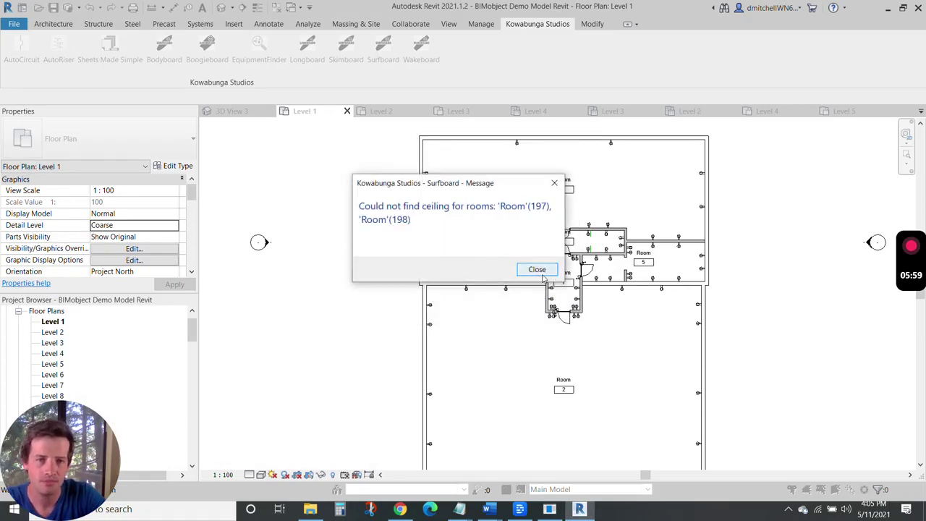
{"action": "left_click", "coordinate": [544, 270]}
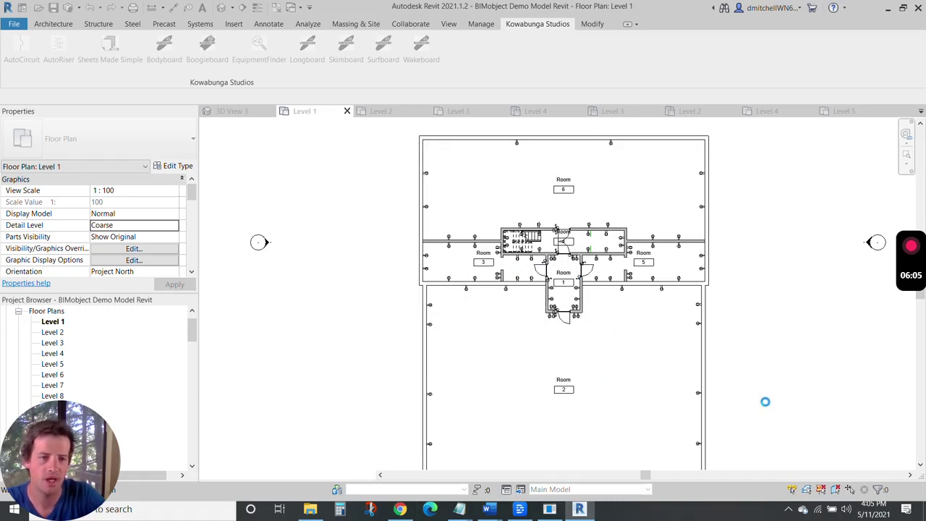
{"action": "scroll", "coordinate": [579, 327], "scroll_direction": "up", "scroll_amount": 4}
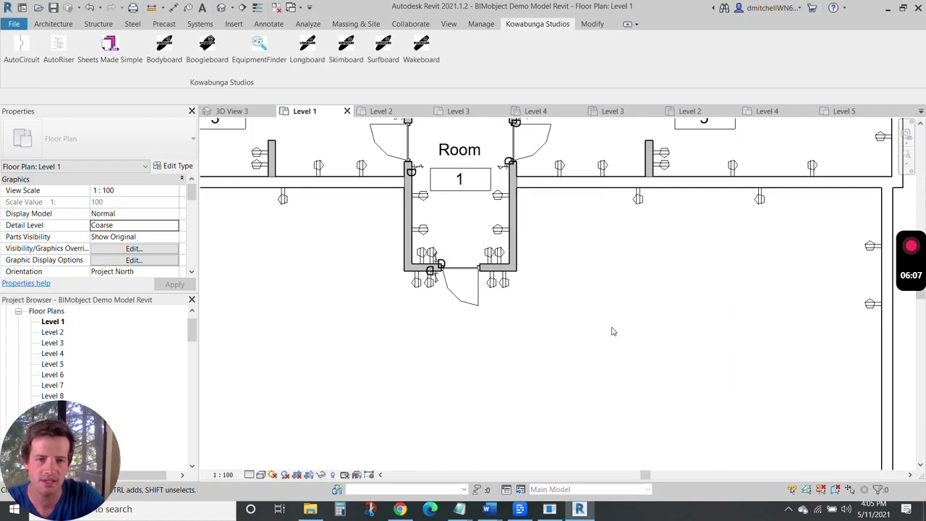
{"action": "scroll", "coordinate": [492, 352], "scroll_direction": "down", "scroll_amount": 1}
Step: Filter a window selection at Room 1's door to Electrical Fixtures and delete the 10 receptacles
{"action": "scroll", "coordinate": [351, 252], "scroll_direction": "up", "scroll_amount": 3}
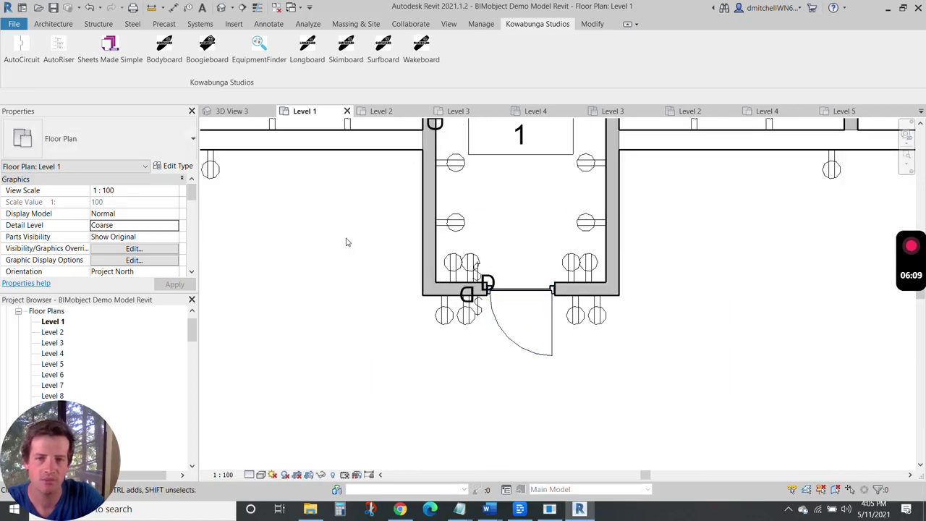
{"action": "left_click_drag", "start_coordinate": [326, 182], "coordinate": [727, 408]}
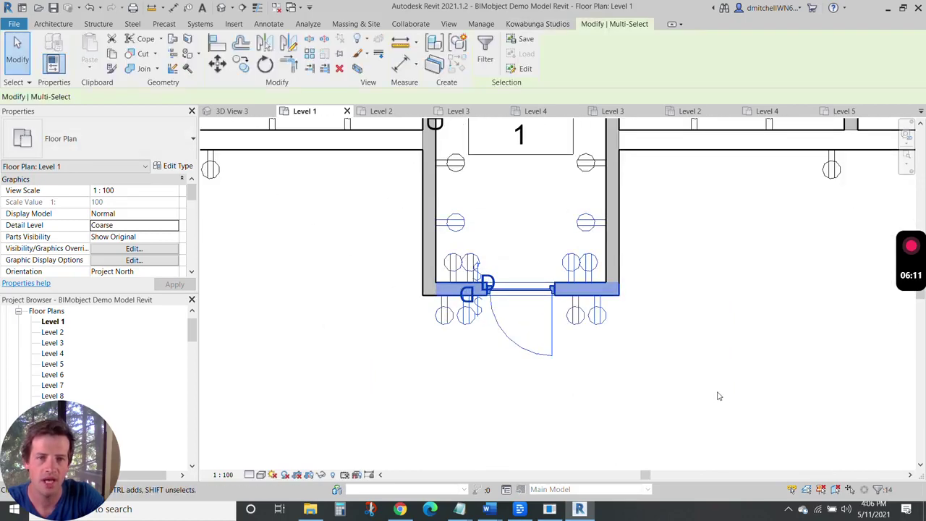
{"action": "left_click", "coordinate": [485, 51]}
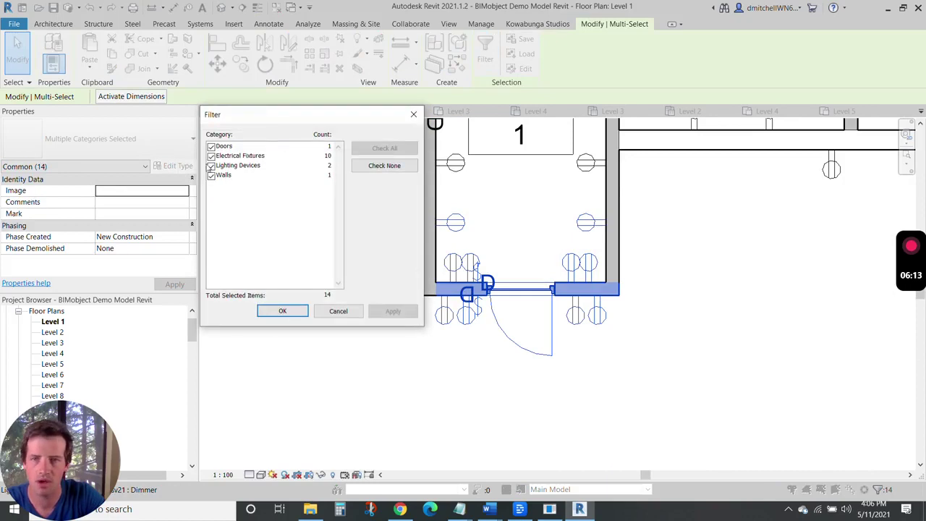
{"action": "left_click", "coordinate": [383, 165]}
{"action": "left_click", "coordinate": [211, 155]}
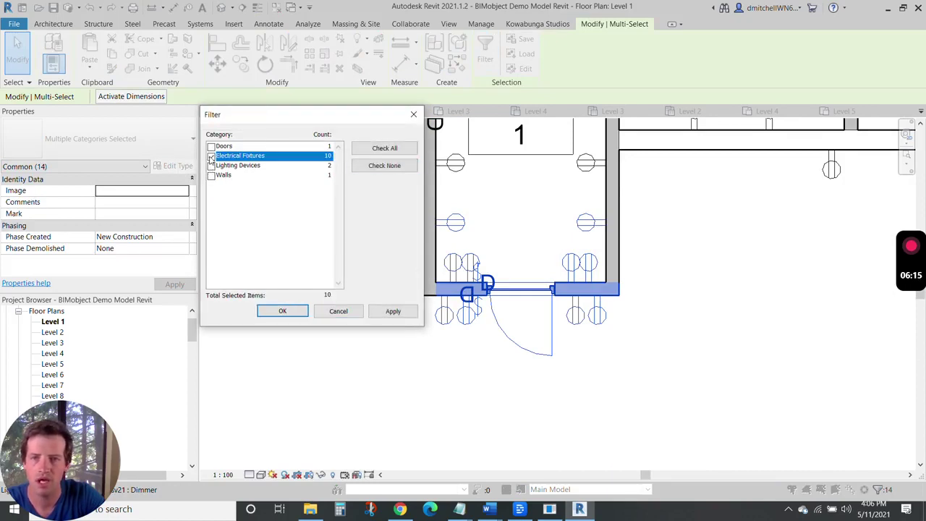
{"action": "left_click", "coordinate": [293, 313]}
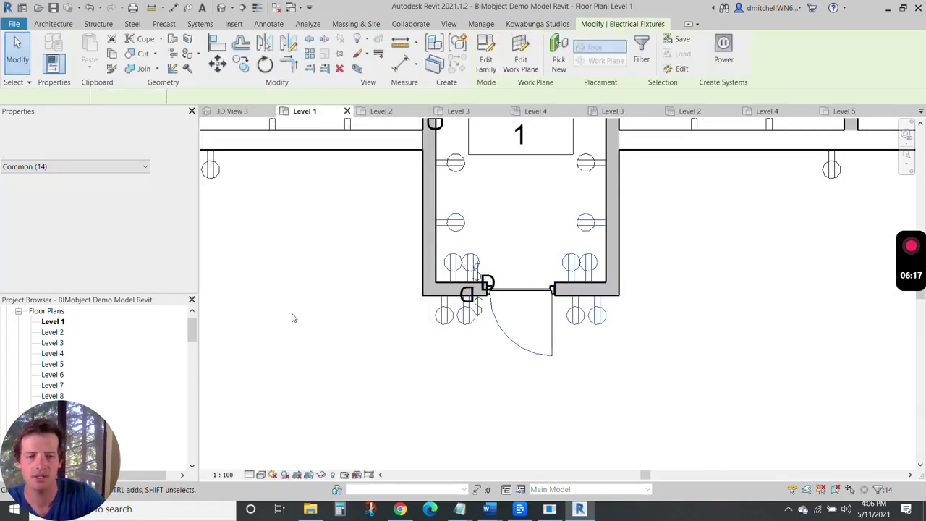
{"action": "key", "text": "Escape"}
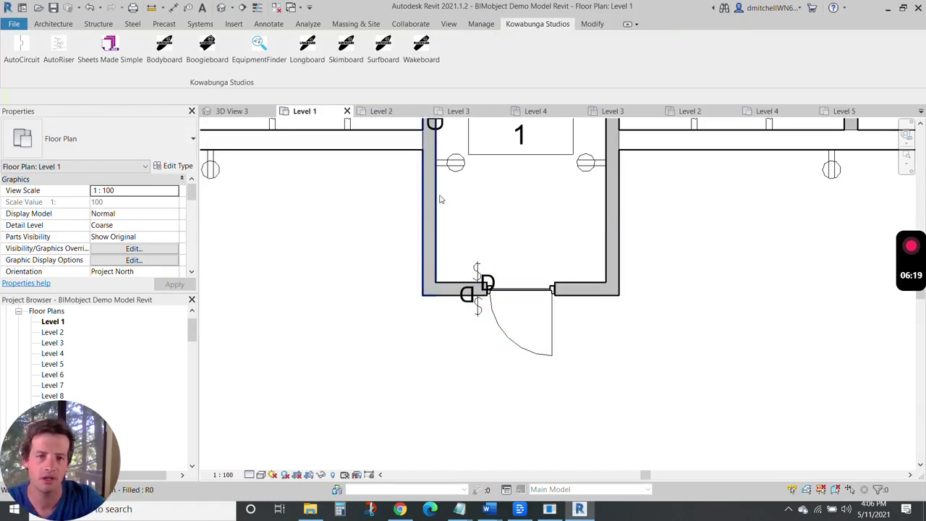
Step: Filter a selection along the Room 1/Room 4 wall to Electrical Fixtures and delete the 4 receptacles
{"action": "middle_click_drag", "start_coordinate": [440, 198], "coordinate": [424, 350]}
{"action": "scroll", "coordinate": [423, 350], "scroll_direction": "down", "scroll_amount": 2}
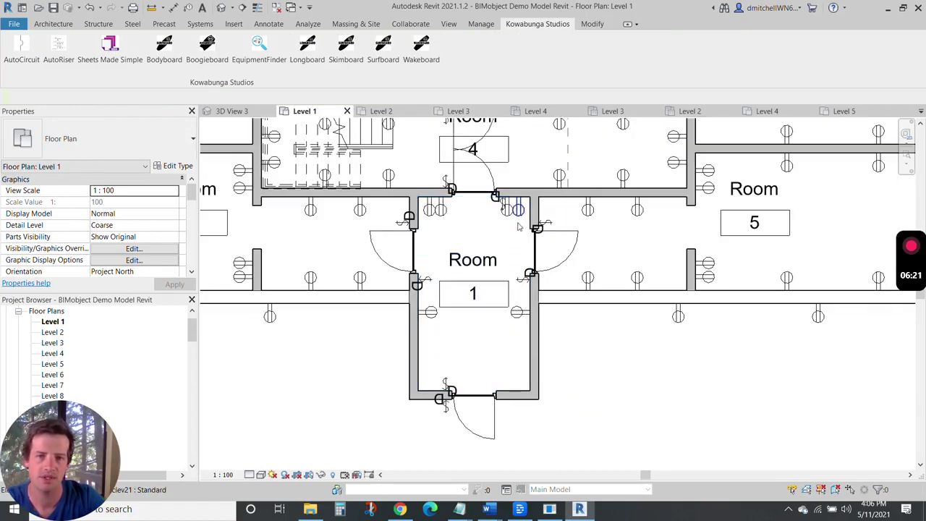
{"action": "left_click_drag", "start_coordinate": [419, 165], "coordinate": [557, 251]}
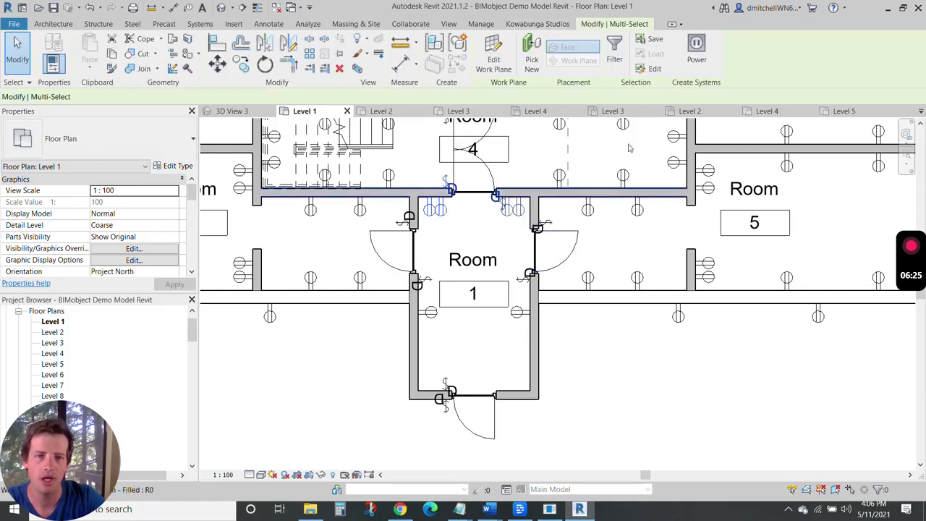
{"action": "left_click", "coordinate": [615, 51]}
{"action": "left_click", "coordinate": [384, 165]}
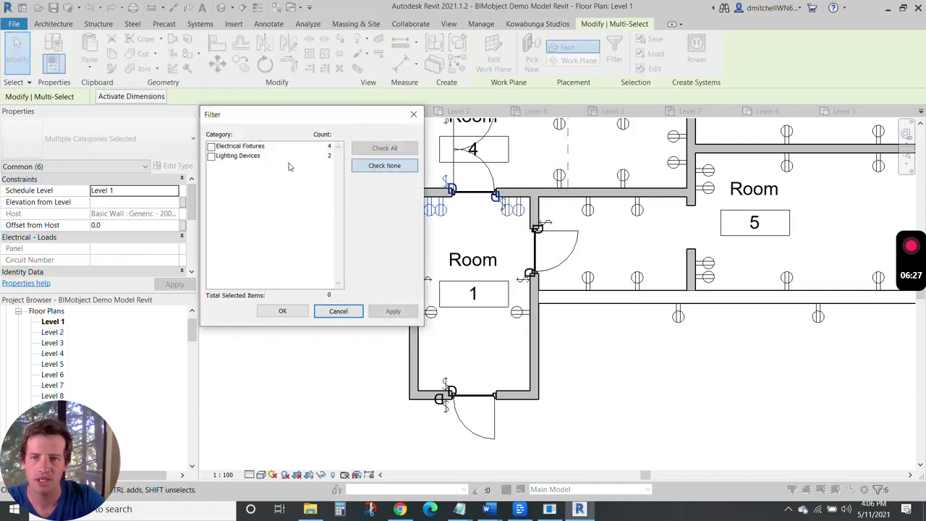
{"action": "left_click", "coordinate": [211, 147]}
{"action": "left_click", "coordinate": [210, 147]}
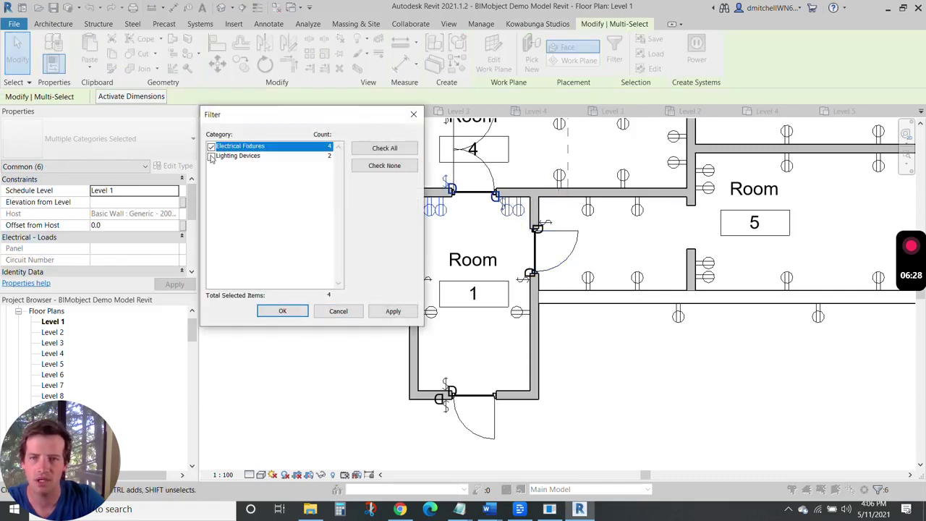
{"action": "left_click", "coordinate": [282, 311]}
{"action": "key", "text": "Escape"}
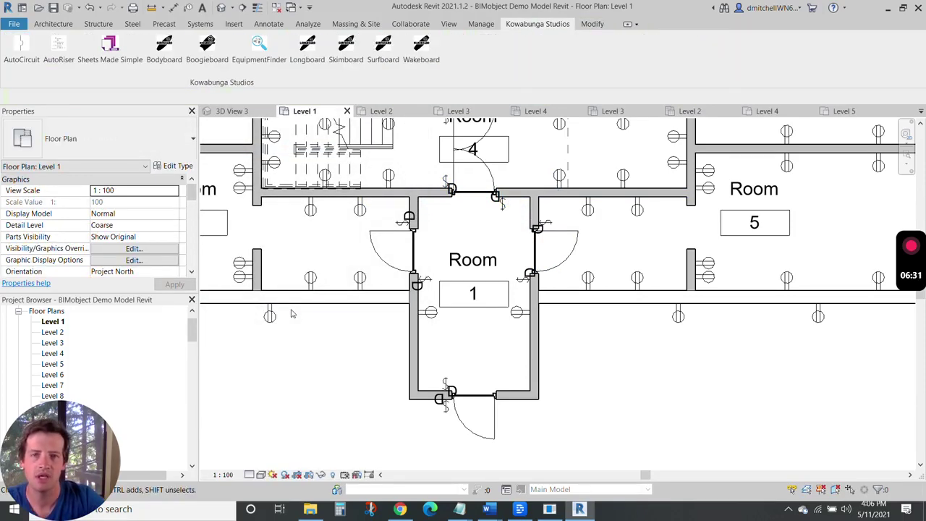
{"action": "scroll", "coordinate": [283, 326], "scroll_direction": "down", "scroll_amount": 4}
Step: Window-select stair corridor Room 4, keep only Electrical Fixtures, and delete the 14 receptacles
{"action": "left_click_drag", "start_coordinate": [272, 238], "coordinate": [647, 324]}
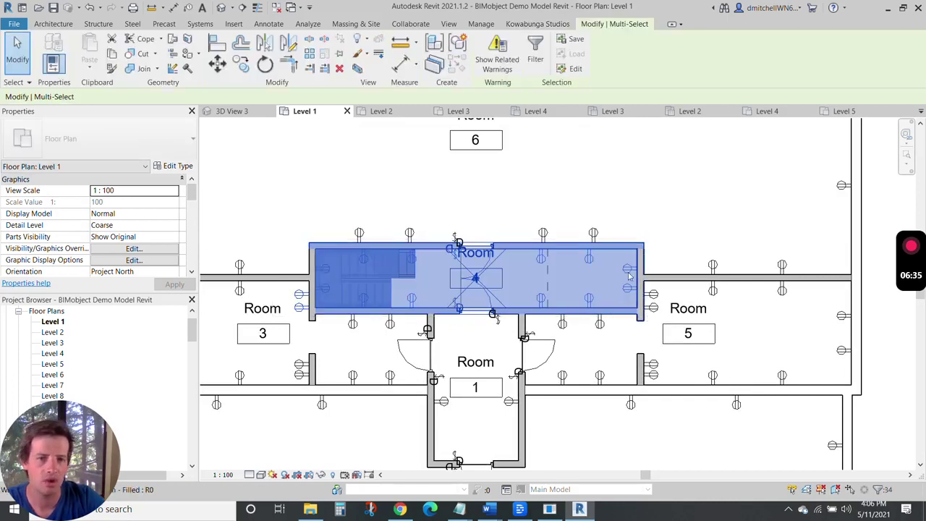
{"action": "left_click", "coordinate": [533, 70]}
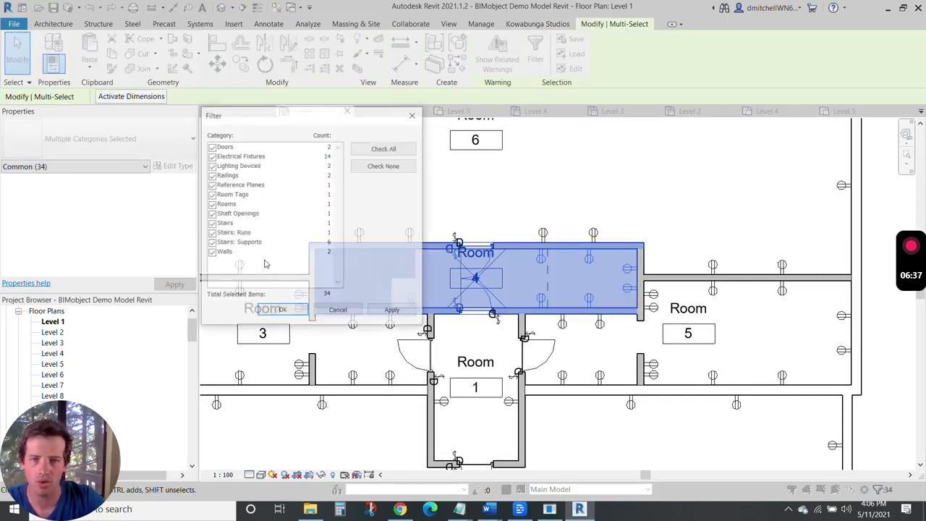
{"action": "left_click", "coordinate": [384, 165]}
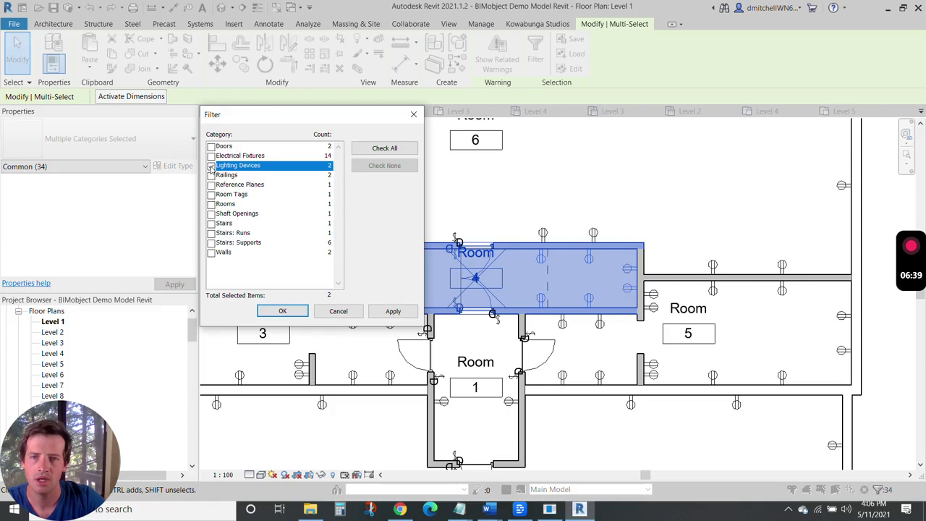
{"action": "left_click", "coordinate": [210, 165]}
{"action": "left_click", "coordinate": [210, 155]}
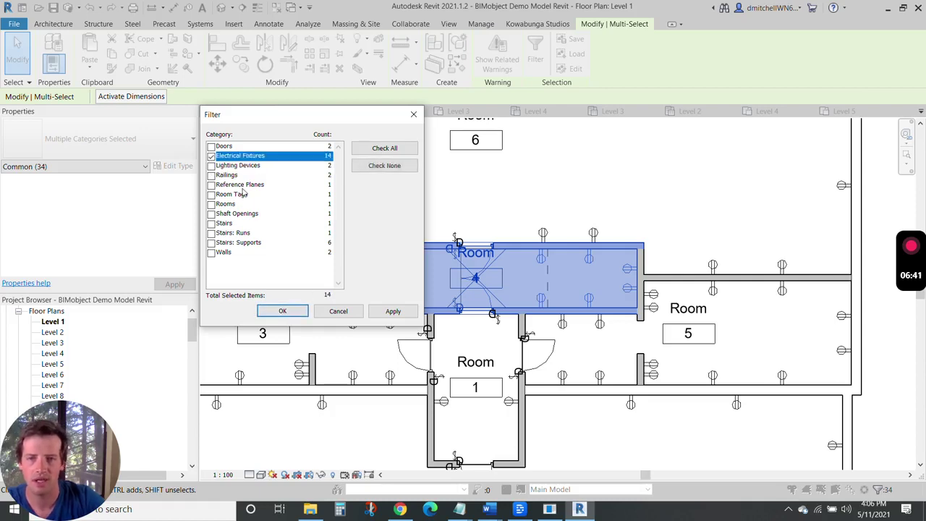
{"action": "left_click", "coordinate": [389, 312]}
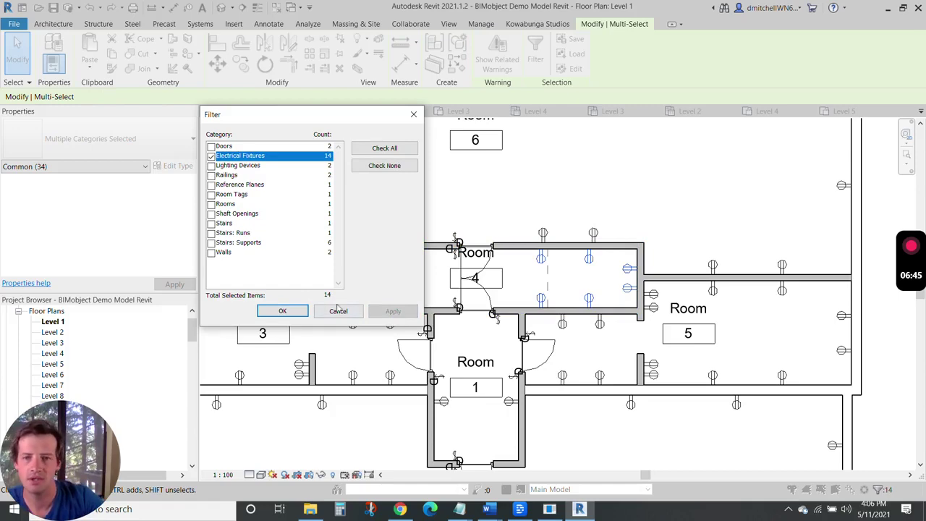
{"action": "left_click", "coordinate": [286, 310]}
{"action": "key", "text": "Escape"}
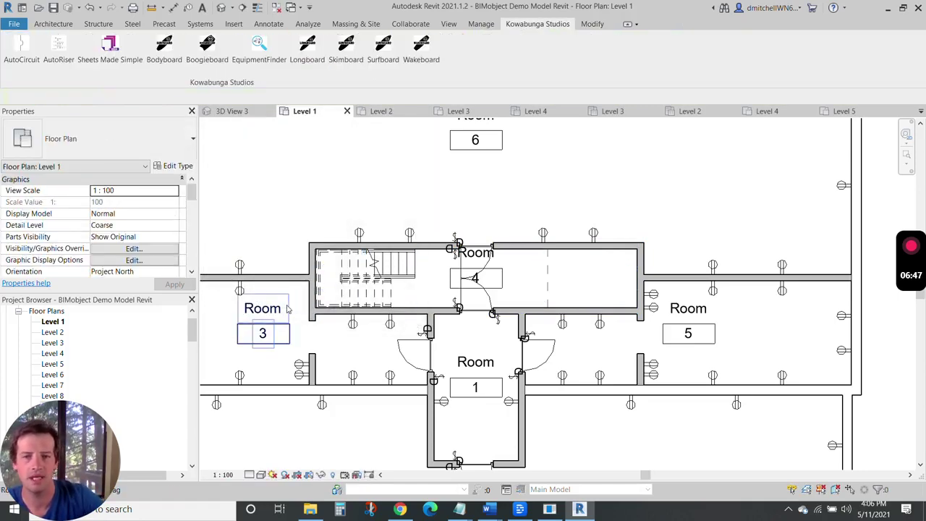
{"action": "middle_click_drag", "start_coordinate": [374, 225], "coordinate": [385, 365]}
{"action": "scroll", "coordinate": [384, 364], "scroll_direction": "down", "scroll_amount": 5}
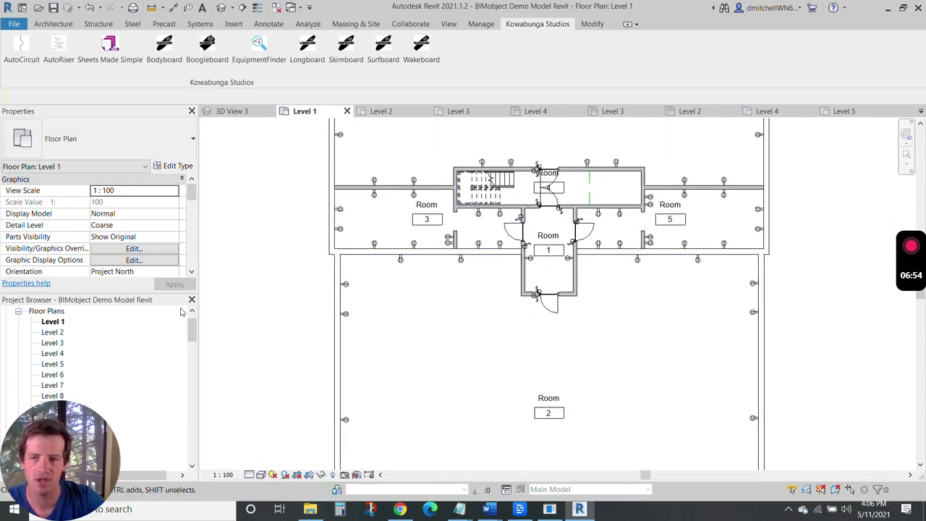
{"action": "double_click", "coordinate": [57, 332]}
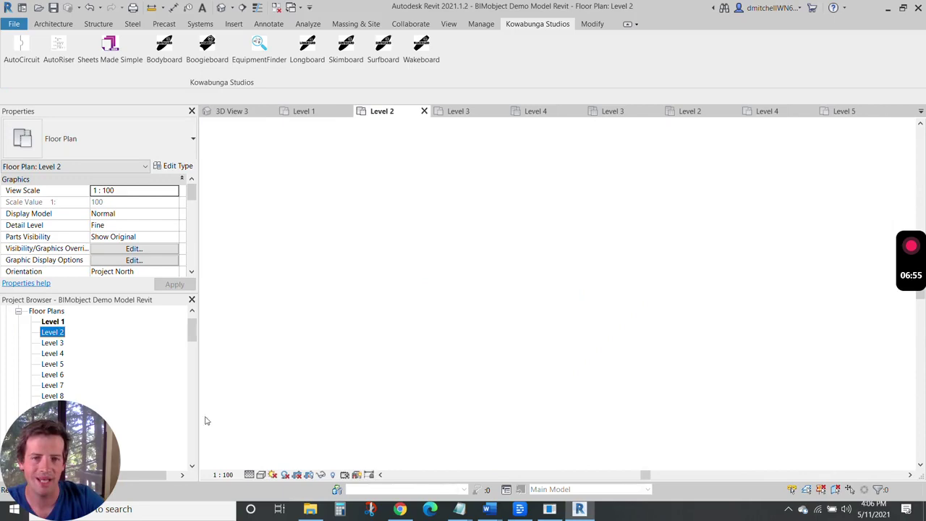
{"action": "middle_click_drag", "start_coordinate": [498, 186], "coordinate": [568, 272]}
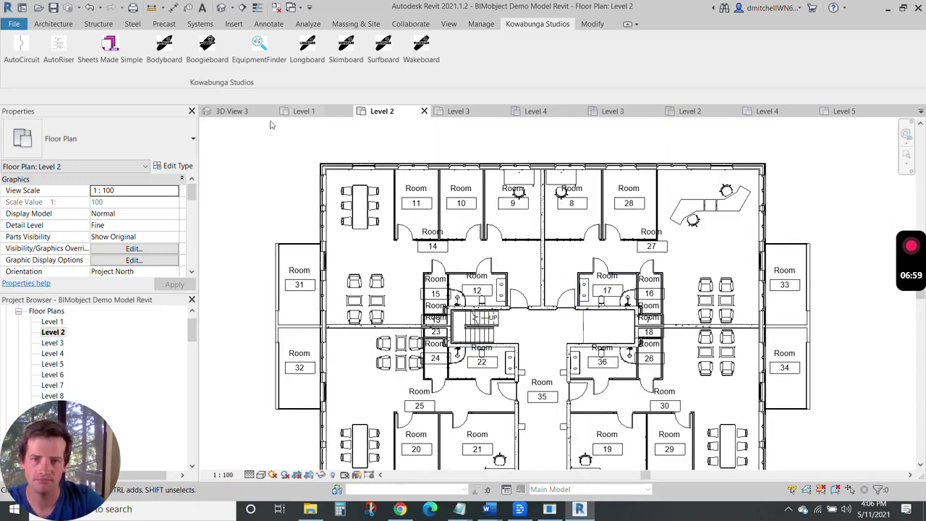
{"action": "left_click", "coordinate": [484, 113]}
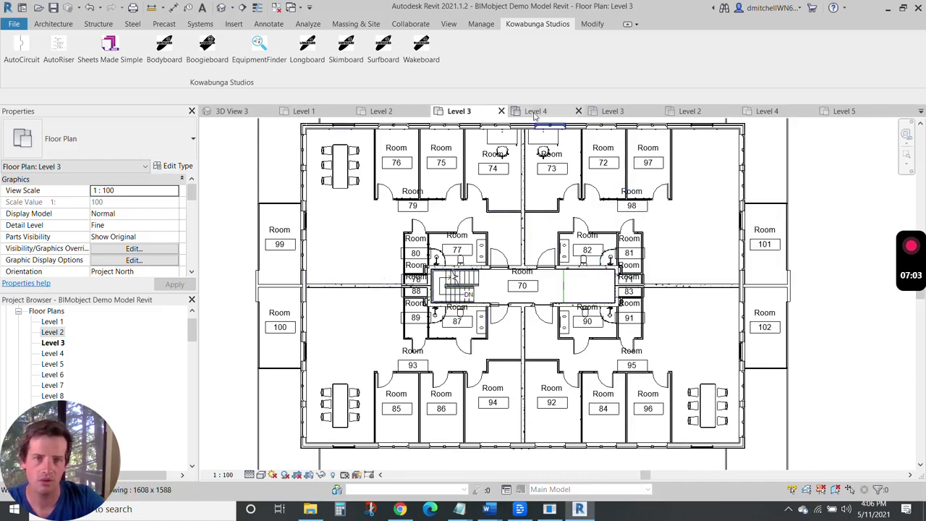
{"action": "left_click", "coordinate": [534, 112]}
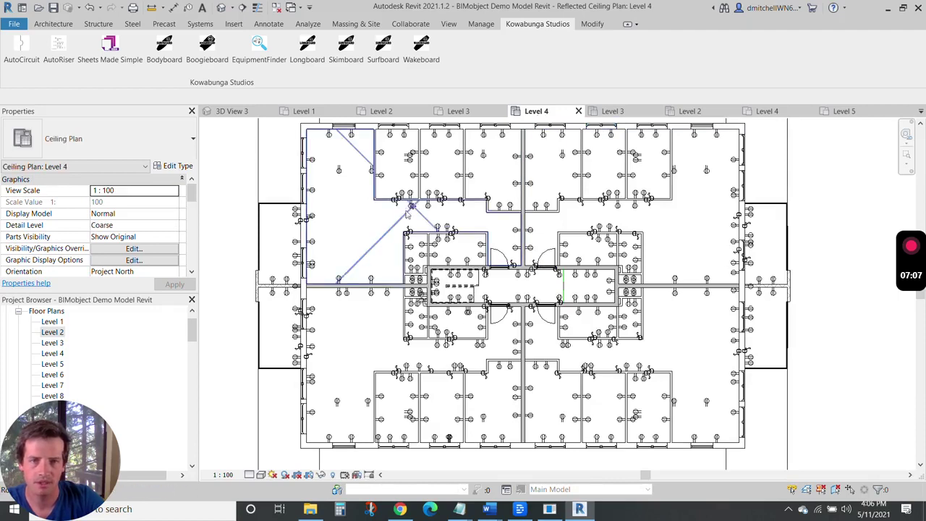
{"action": "scroll", "coordinate": [145, 221], "scroll_direction": "down", "scroll_amount": 2}
{"action": "key", "text": "ctrl+Tab"}
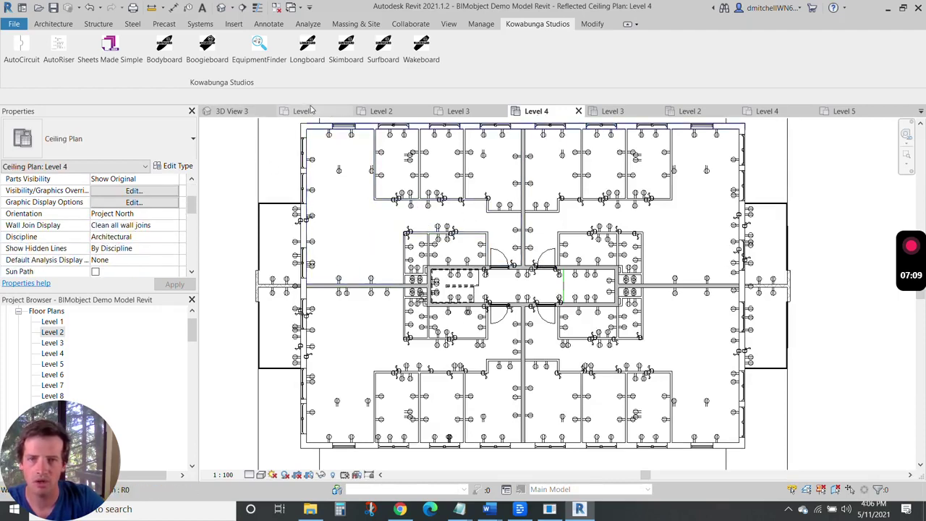
{"action": "scroll", "coordinate": [137, 246], "scroll_direction": "down", "scroll_amount": 2}
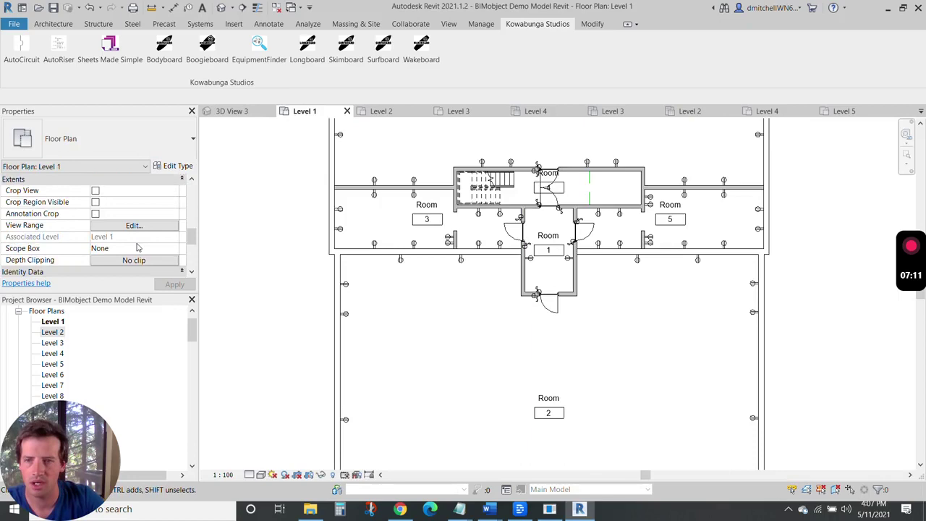
Step: Assign Architectural Plan to Level 1 after checking its V/G overrides and view range (top 2300, cut 1200)
{"action": "scroll", "coordinate": [144, 241], "scroll_direction": "down", "scroll_amount": 4}
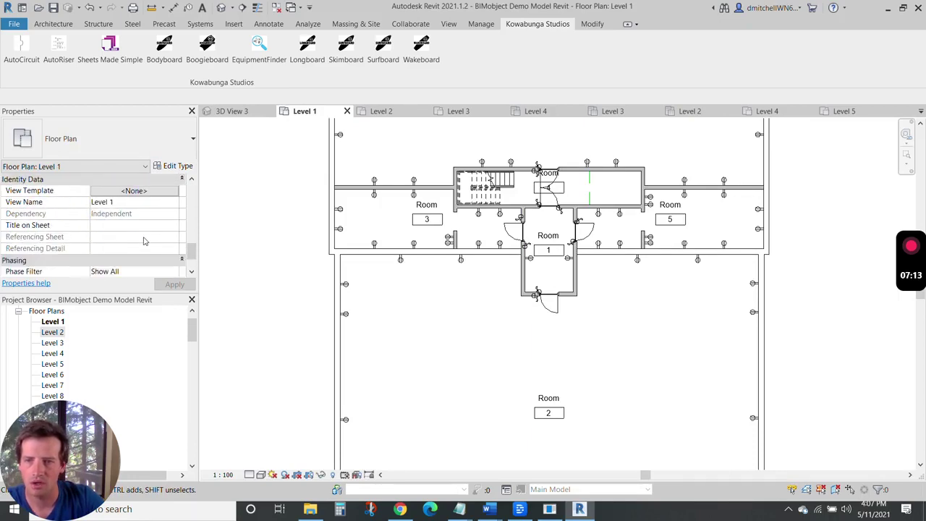
{"action": "scroll", "coordinate": [145, 239], "scroll_direction": "up", "scroll_amount": 3}
{"action": "left_click", "coordinate": [134, 226]}
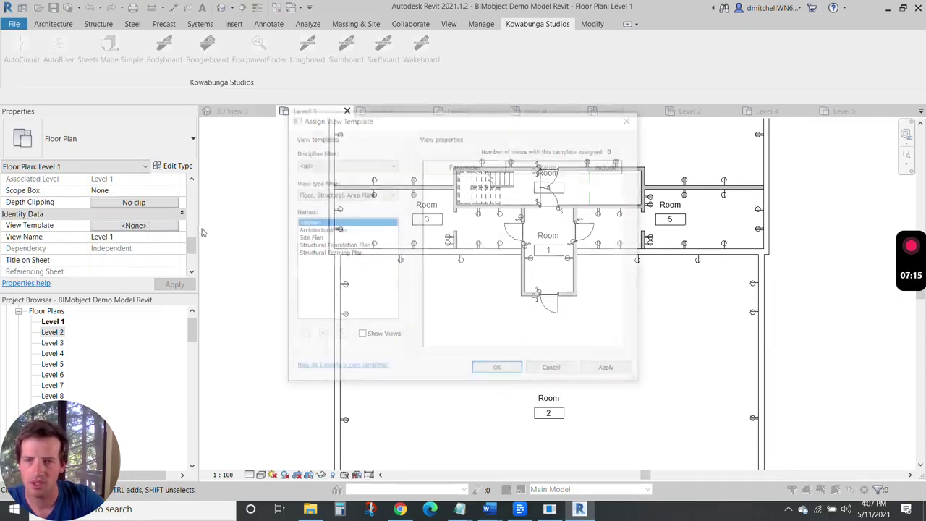
{"action": "left_click", "coordinate": [326, 230]}
{"action": "left_click", "coordinate": [537, 238]}
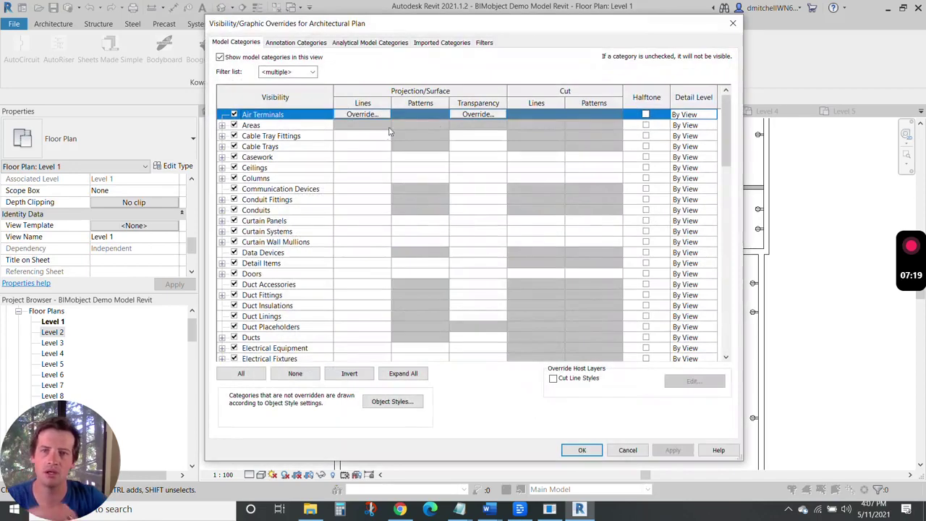
{"action": "scroll", "coordinate": [363, 248], "scroll_direction": "down", "scroll_amount": 7}
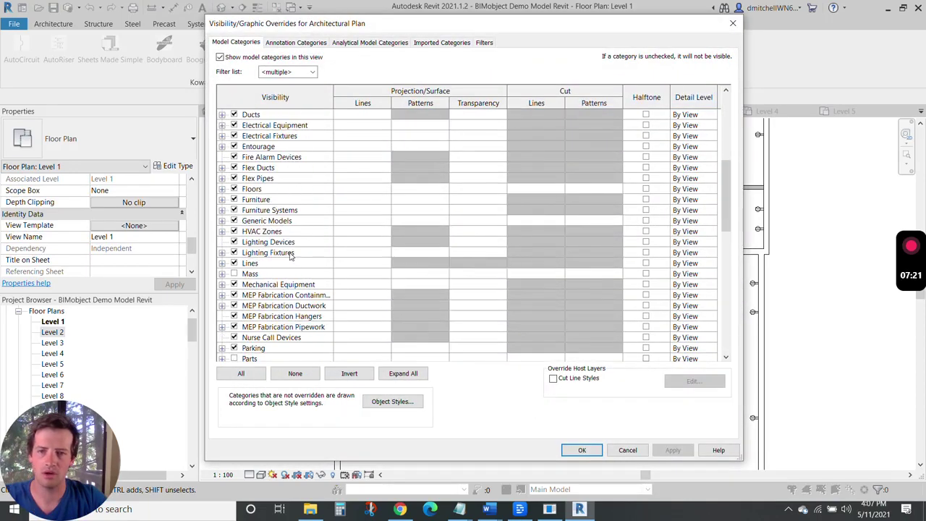
{"action": "left_click", "coordinate": [582, 450]}
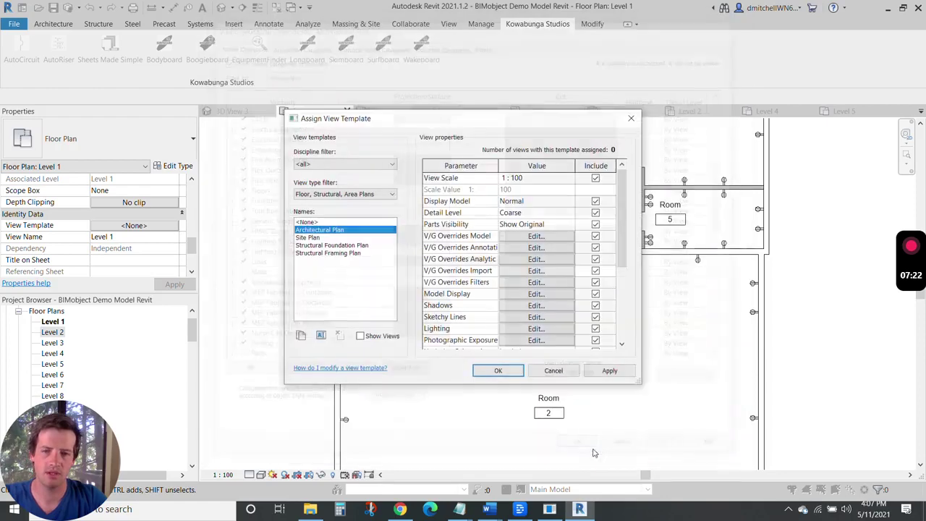
{"action": "scroll", "coordinate": [525, 235], "scroll_direction": "down", "scroll_amount": 4}
{"action": "left_click", "coordinate": [529, 240]}
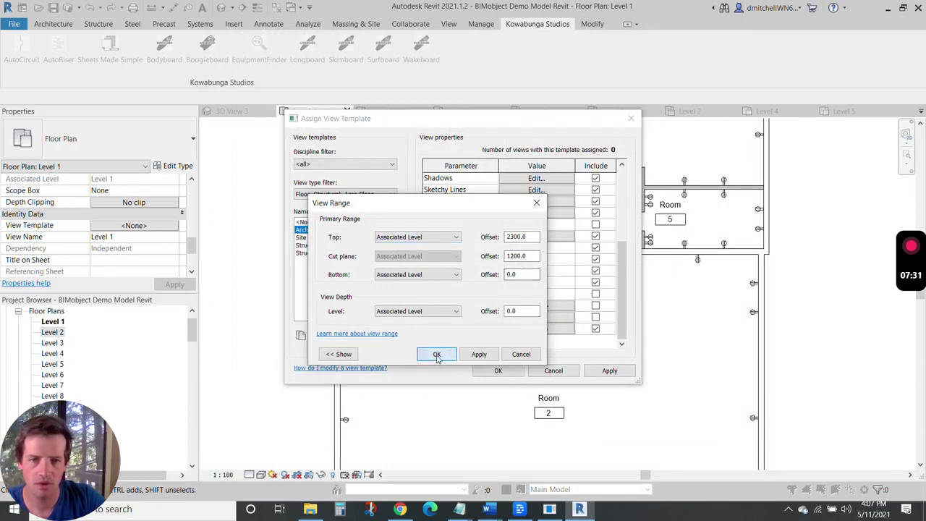
{"action": "left_click", "coordinate": [453, 354]}
{"action": "left_click", "coordinate": [498, 370]}
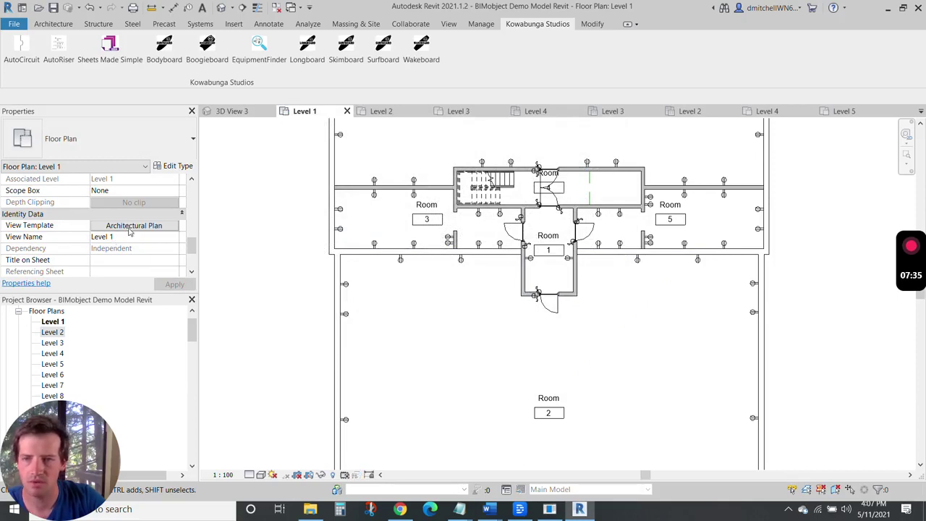
Step: Select floor plans Level 1 through Level 9 in the Project Browser
{"action": "left_click", "coordinate": [57, 324]}
{"action": "scroll", "coordinate": [62, 328], "scroll_direction": "down", "scroll_amount": 2}
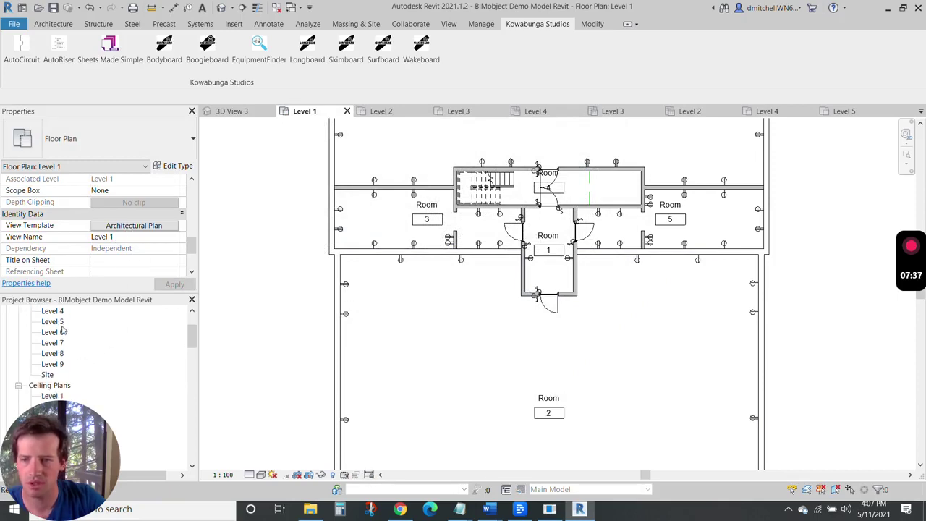
{"action": "left_click", "coordinate": [58, 364], "text": "shift"}
{"action": "scroll", "coordinate": [127, 205], "scroll_direction": "up", "scroll_amount": 1}
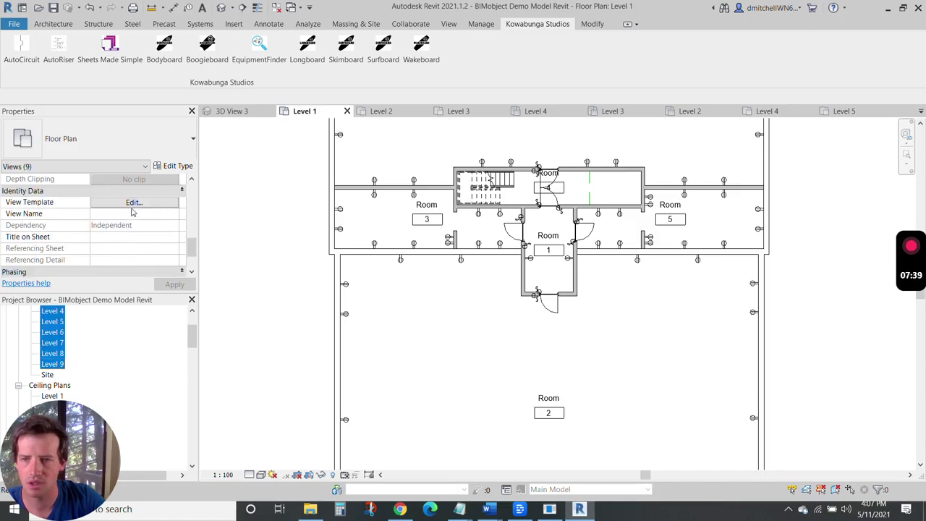
Step: Apply the Architectural Plan template to the nine selected plans and open Level 2
{"action": "left_click", "coordinate": [134, 203]}
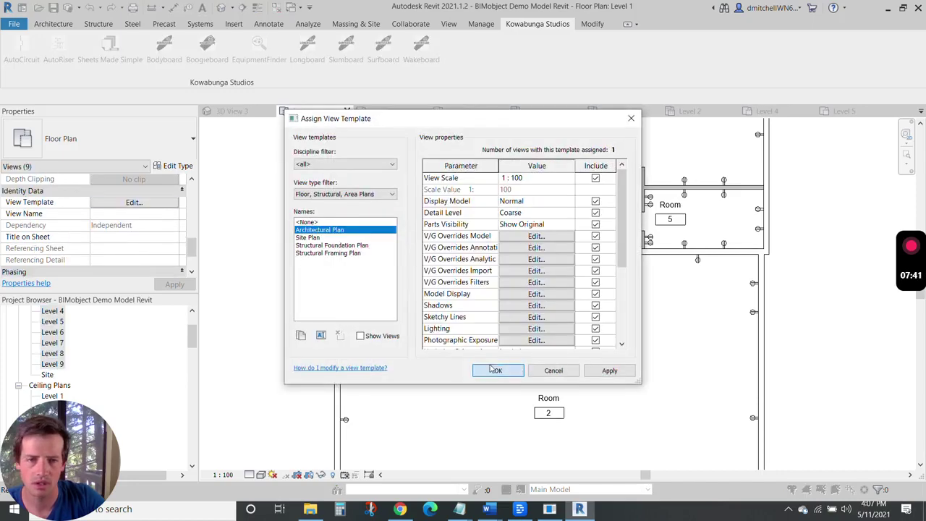
{"action": "left_click", "coordinate": [496, 370]}
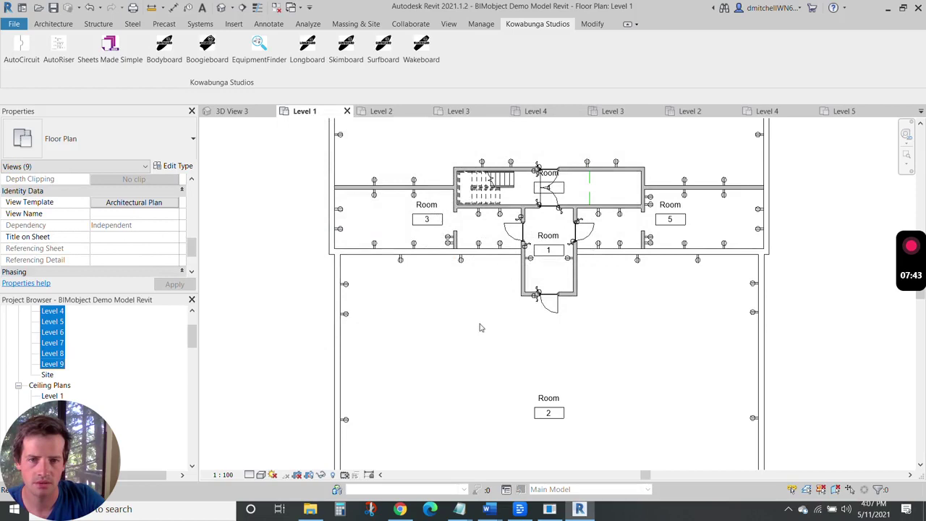
{"action": "left_click", "coordinate": [471, 317]}
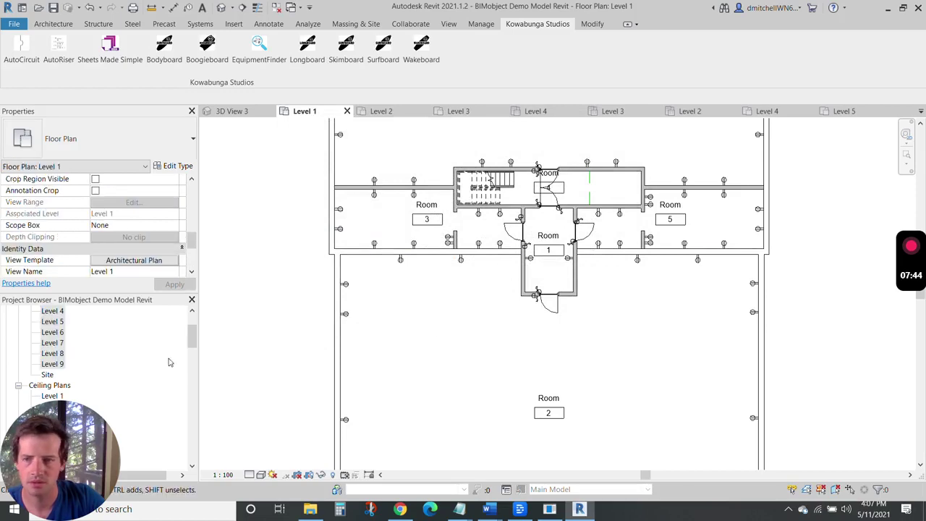
{"action": "left_click", "coordinate": [381, 111]}
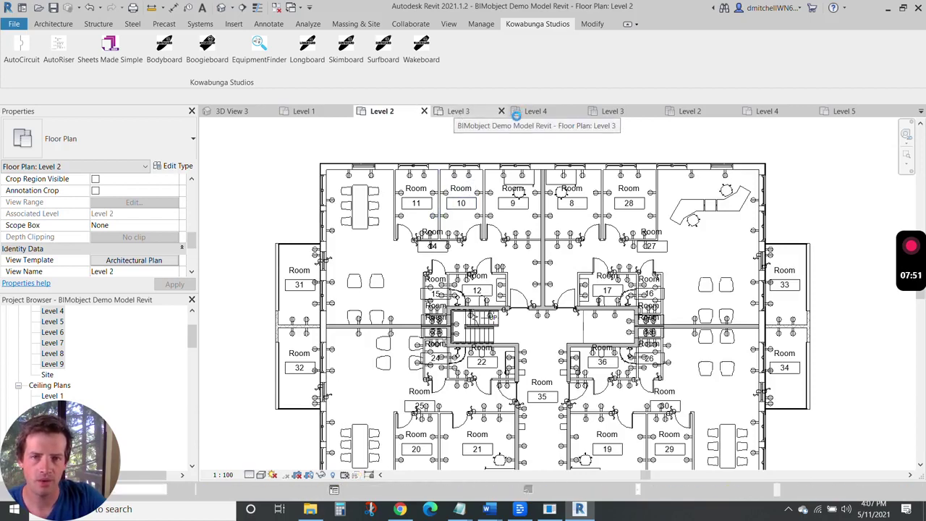
Step: Check the Level 3 views, then open the Level 5, Level 7 and Level 8 floor plans
{"action": "left_click", "coordinate": [510, 113]}
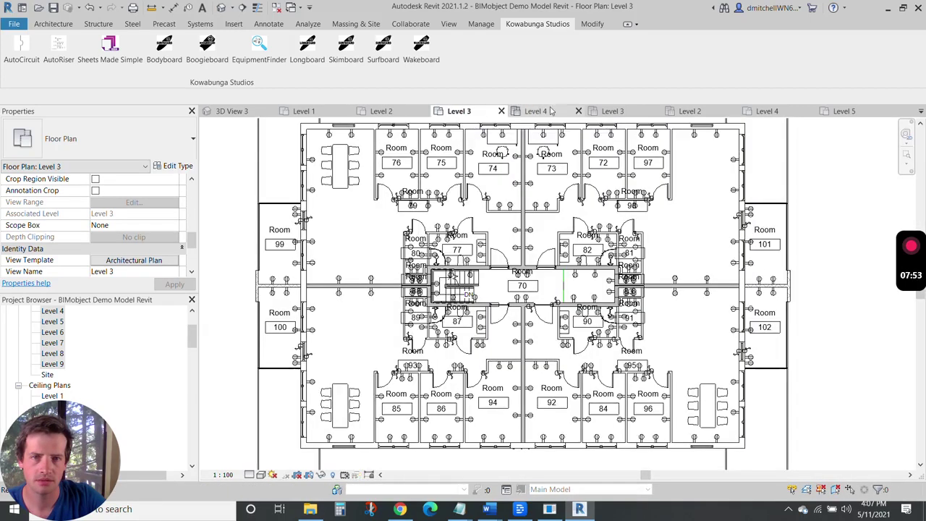
{"action": "left_click", "coordinate": [551, 113]}
{"action": "left_click", "coordinate": [613, 112]}
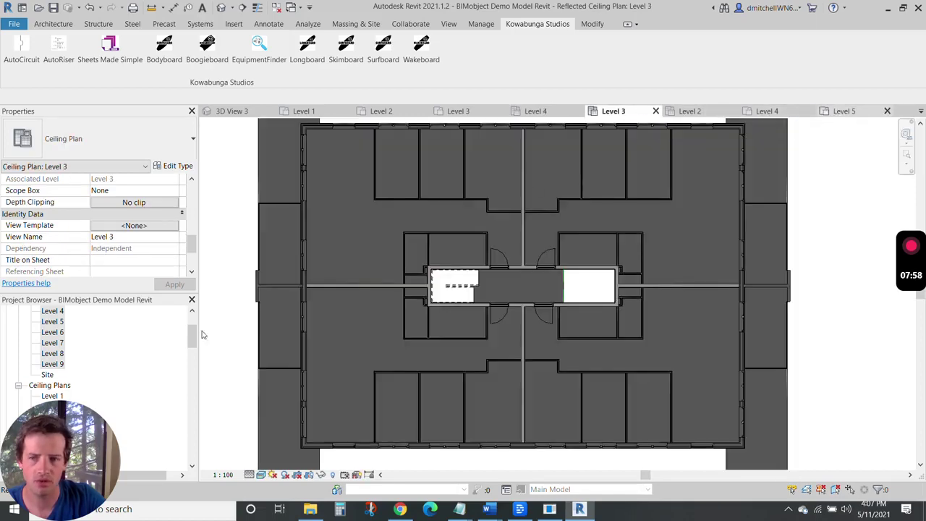
{"action": "double_click", "coordinate": [54, 322]}
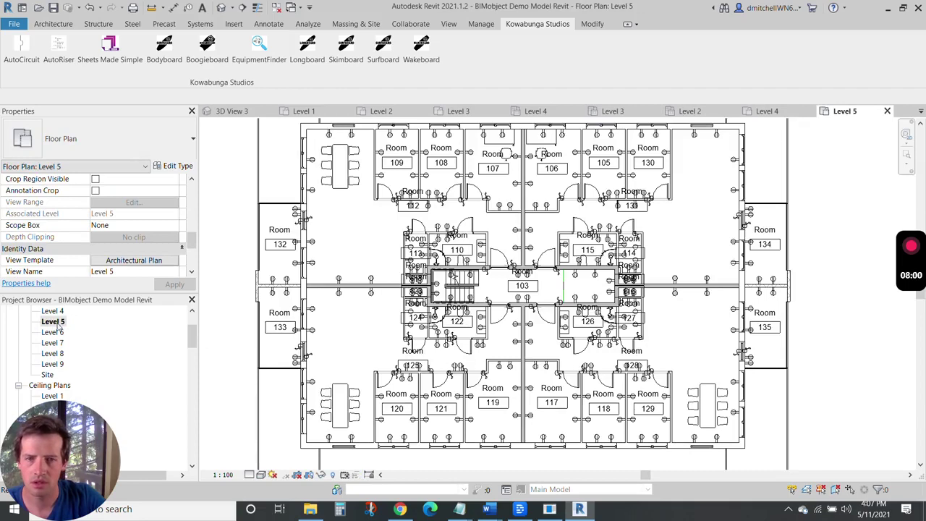
{"action": "double_click", "coordinate": [53, 342]}
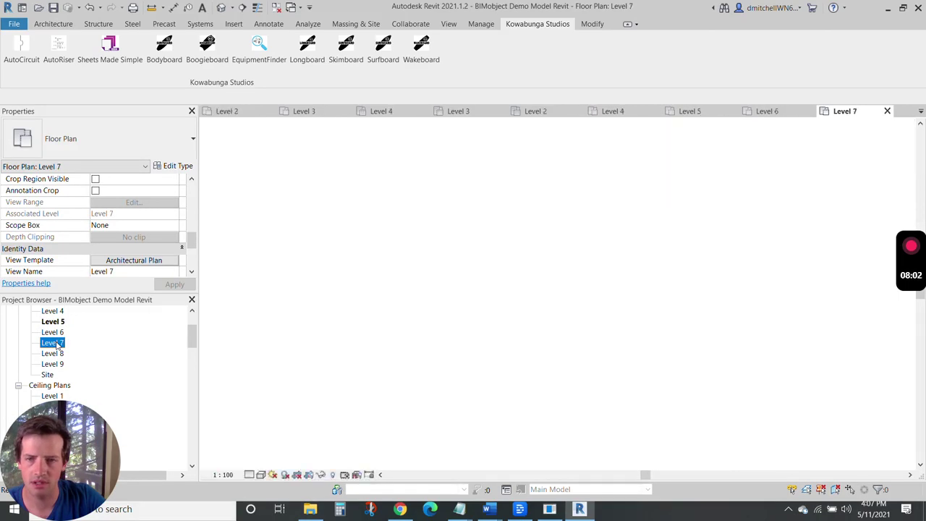
{"action": "double_click", "coordinate": [53, 353]}
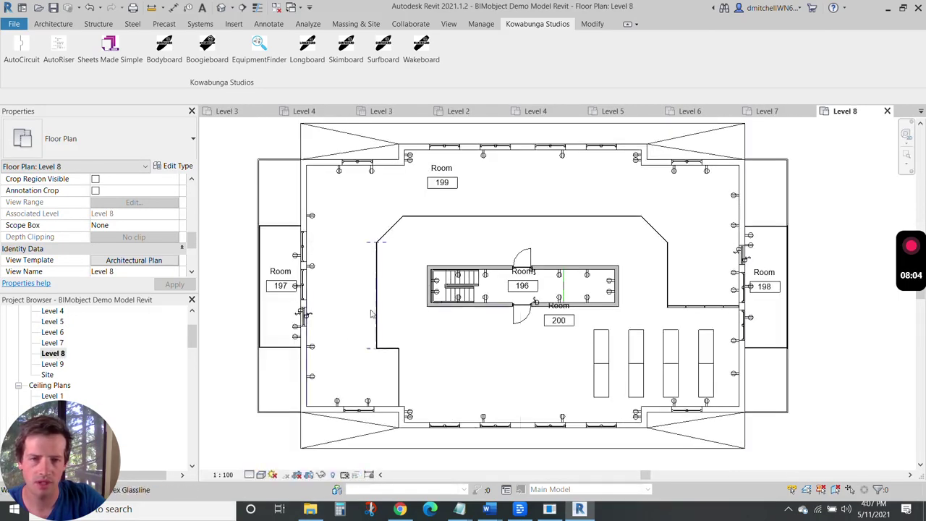
{"action": "scroll", "coordinate": [558, 144], "scroll_direction": "down", "scroll_amount": 2}
{"action": "scroll", "coordinate": [565, 210], "scroll_direction": "up", "scroll_amount": 2}
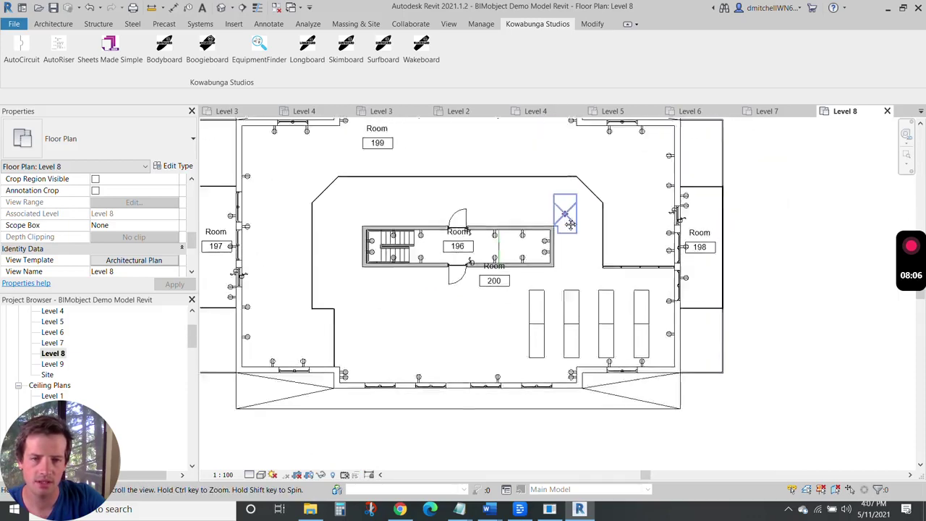
{"action": "scroll", "coordinate": [550, 210], "scroll_direction": "down", "scroll_amount": 3}
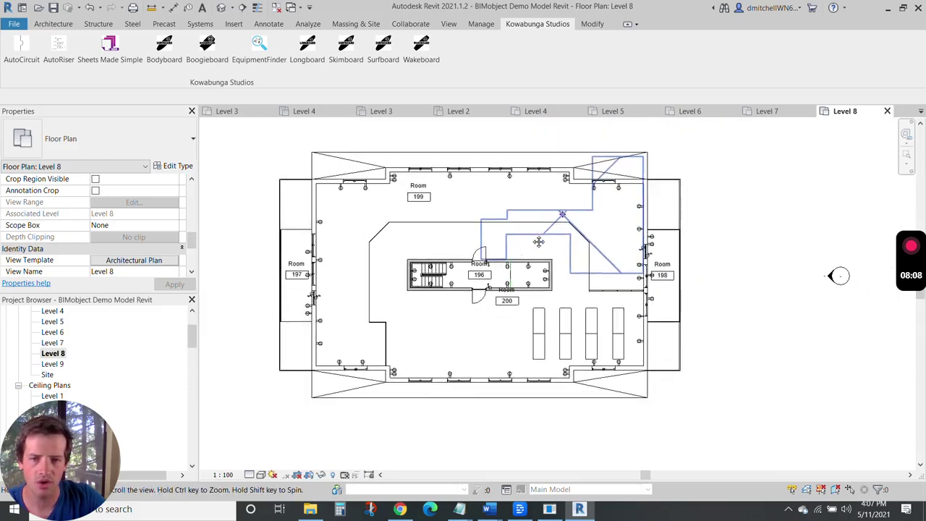
{"action": "scroll", "coordinate": [452, 279], "scroll_direction": "up", "scroll_amount": 2}
{"action": "scroll", "coordinate": [464, 282], "scroll_direction": "down", "scroll_amount": 3}
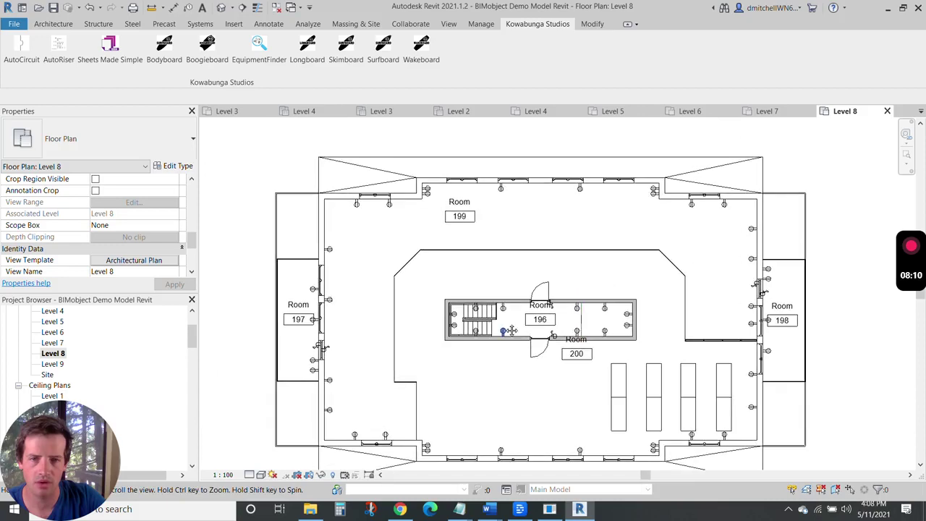
{"action": "scroll", "coordinate": [550, 329], "scroll_direction": "up", "scroll_amount": 3}
{"action": "scroll", "coordinate": [568, 340], "scroll_direction": "down", "scroll_amount": 1}
{"action": "scroll", "coordinate": [550, 330], "scroll_direction": "up", "scroll_amount": 2}
{"action": "scroll", "coordinate": [528, 319], "scroll_direction": "down", "scroll_amount": 1}
{"action": "scroll", "coordinate": [518, 311], "scroll_direction": "up", "scroll_amount": 1}
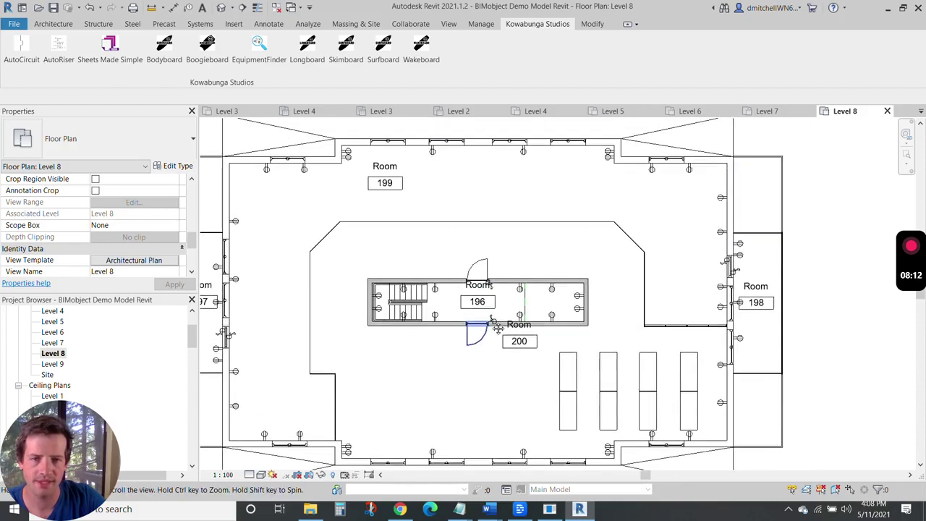
{"action": "scroll", "coordinate": [512, 306], "scroll_direction": "up", "scroll_amount": 1}
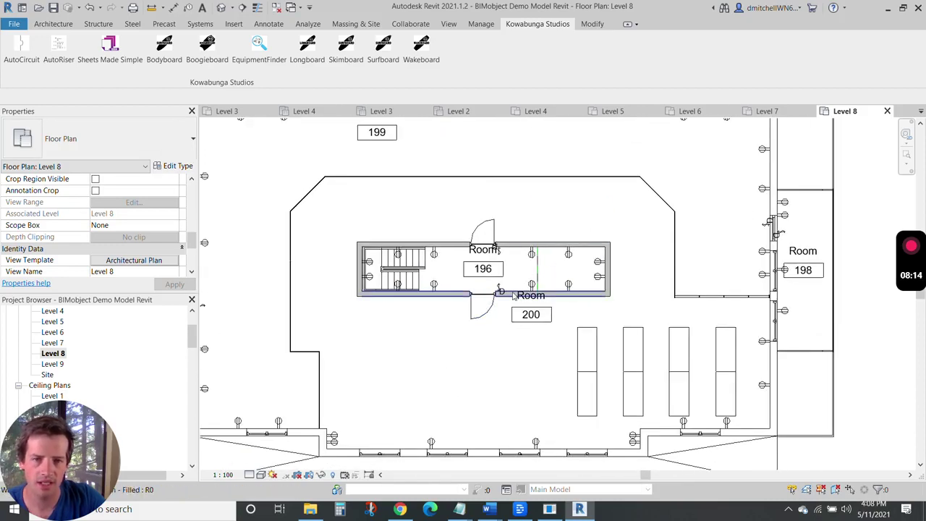